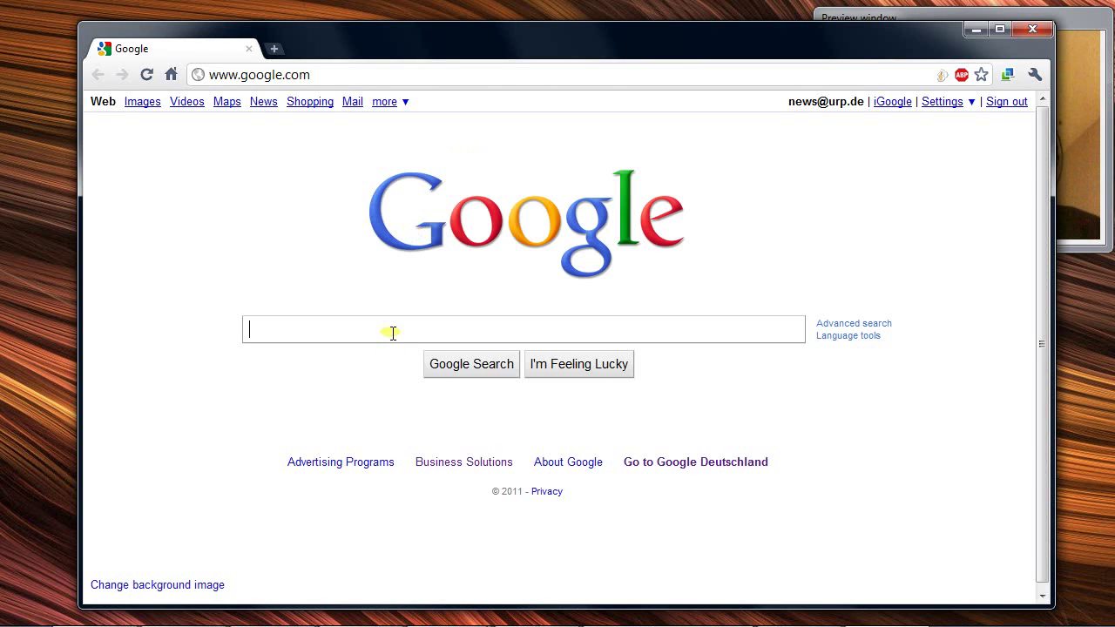
Step: Search Google for 'Apophysis sourceforge' and open the Apophysis project page on SourceForge
{"action": "right_click", "coordinate": [392, 332]}
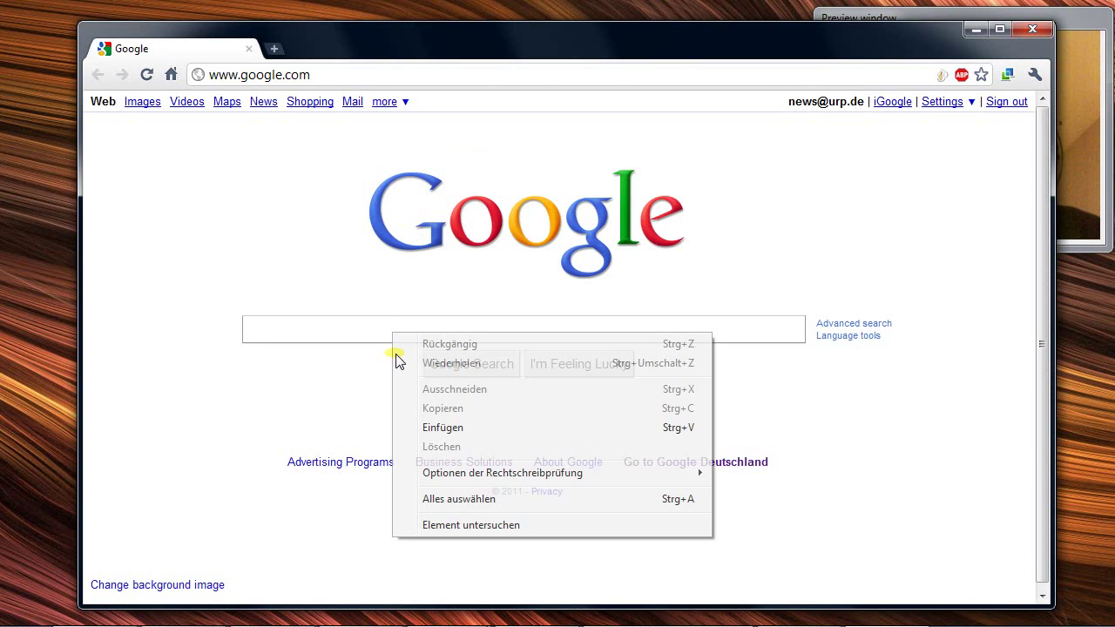
{"action": "left_click", "coordinate": [424, 428]}
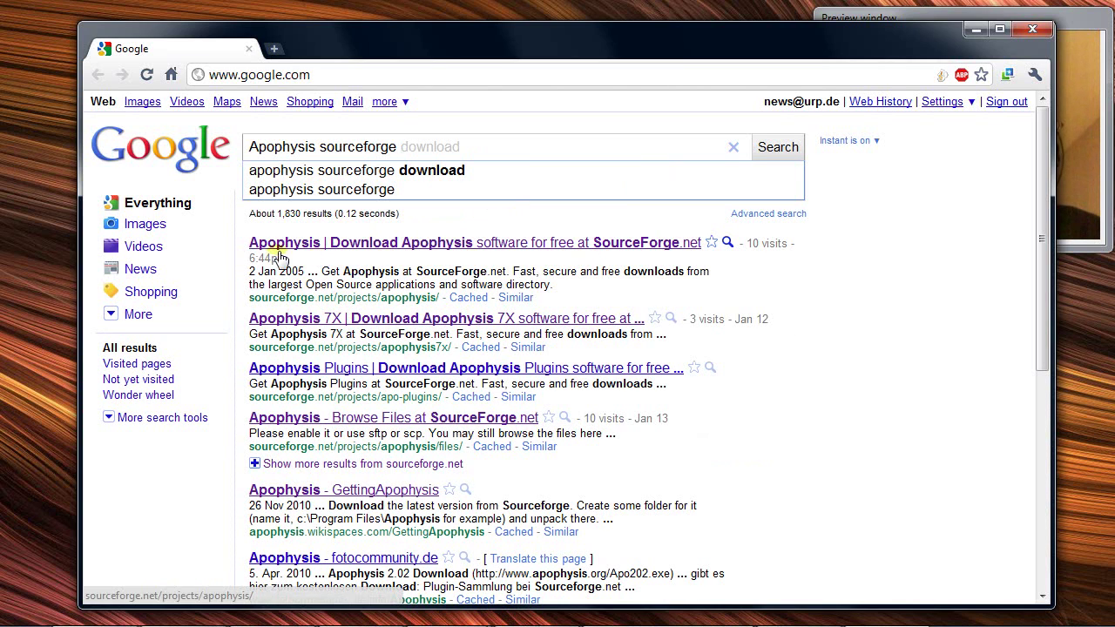
{"action": "left_click", "coordinate": [554, 249]}
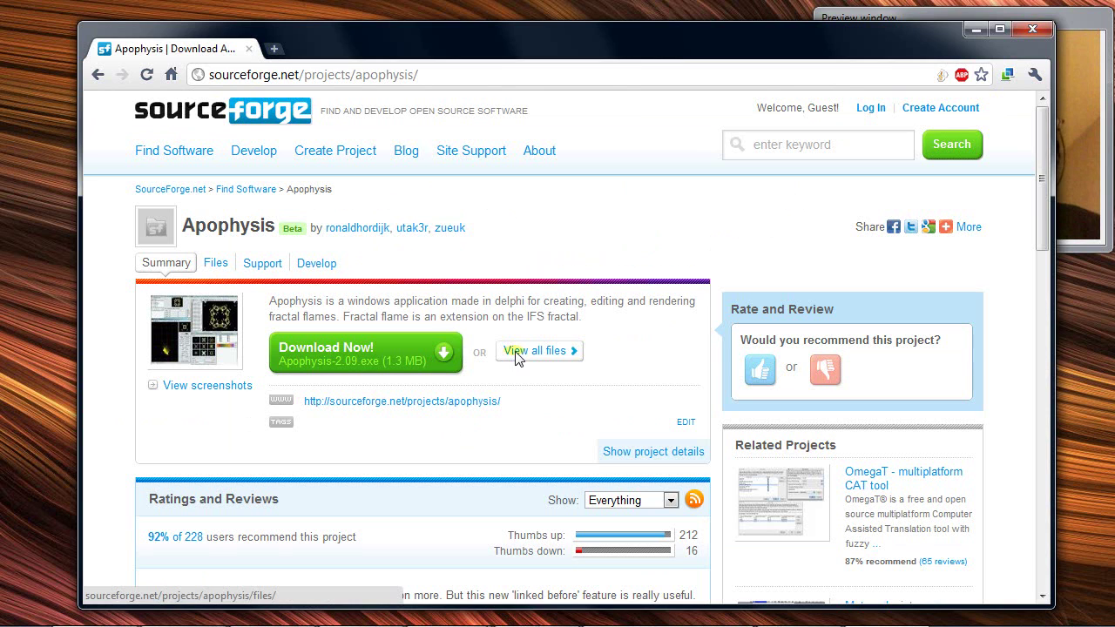
Step: Go to Apophysis 3D (experimental) > Apophysis 2.08 _3D hack_, start the exe download, then discard it
{"action": "left_click", "coordinate": [515, 352]}
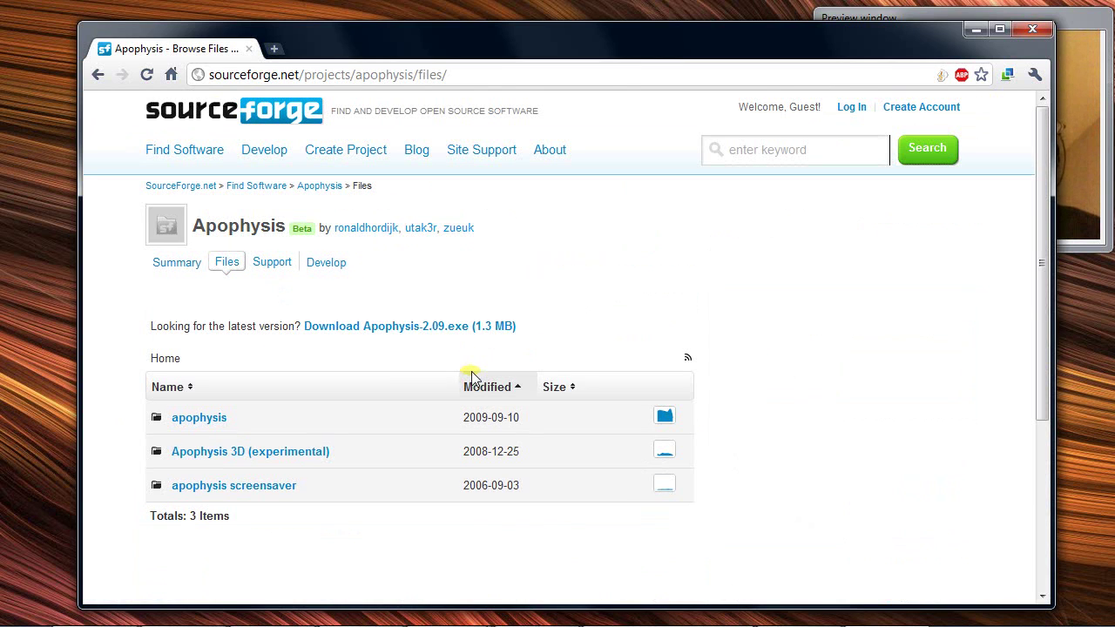
{"action": "left_click", "coordinate": [278, 454]}
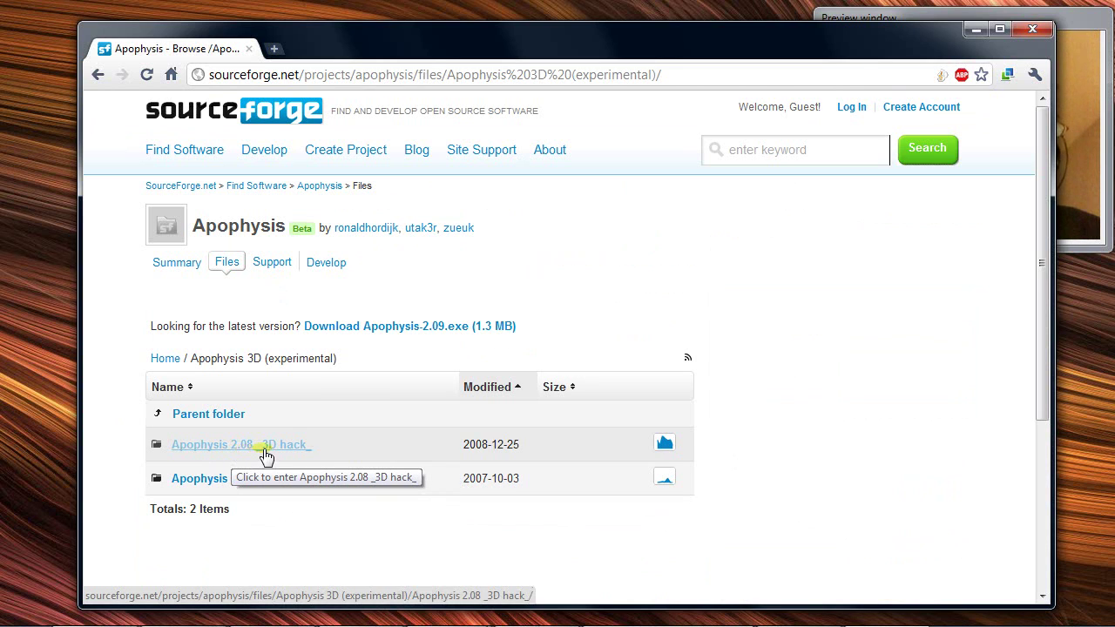
{"action": "left_click", "coordinate": [295, 450]}
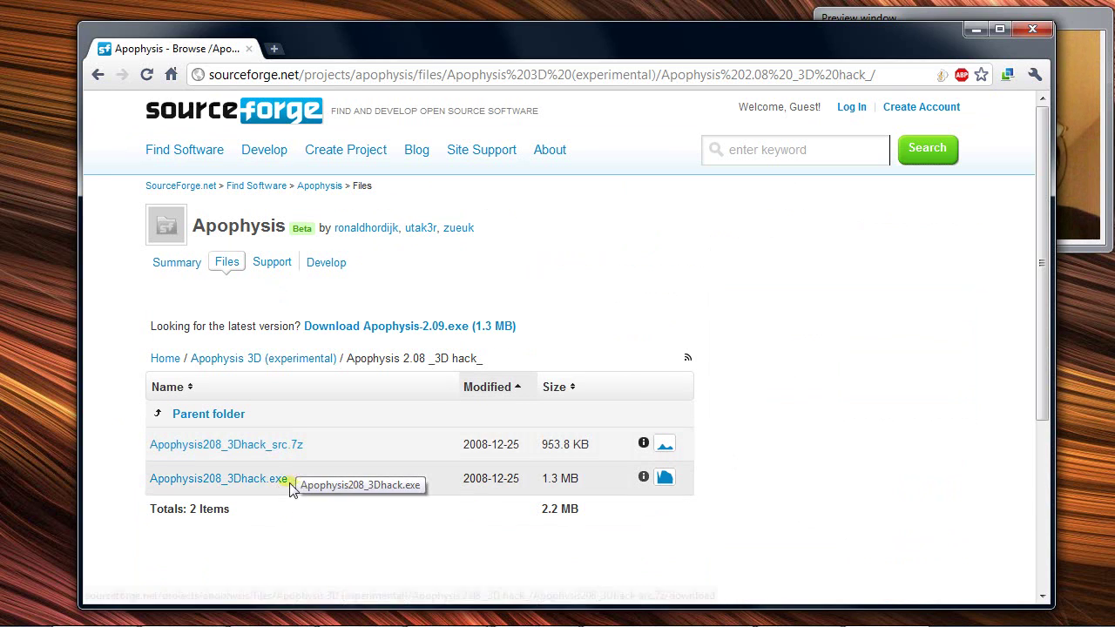
{"action": "left_click", "coordinate": [261, 488]}
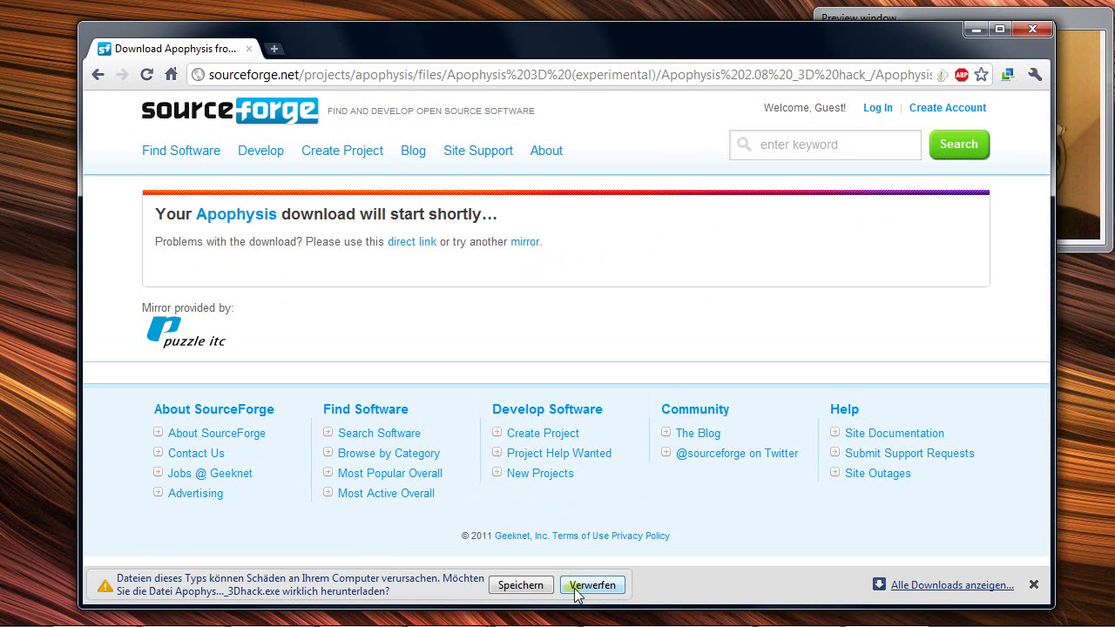
{"action": "left_click", "coordinate": [592, 585]}
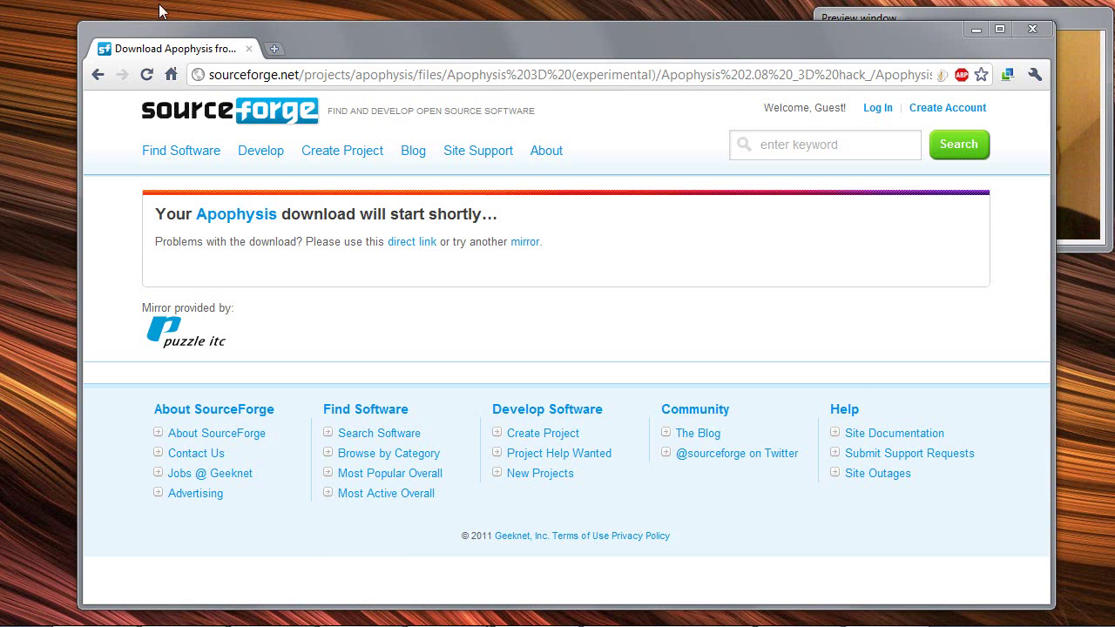
Step: Search 'ulliroyal wizardsoup script', download the 3D-WizardSoup-Script zip from deviantART and open it
{"action": "left_click", "coordinate": [171, 74]}
{"action": "right_click", "coordinate": [382, 329]}
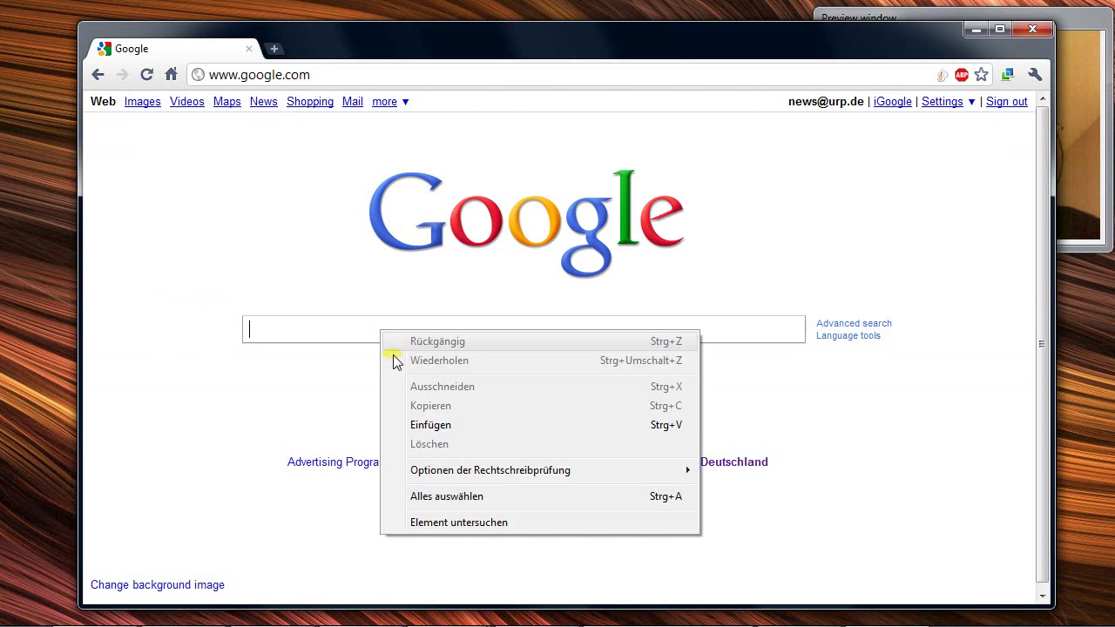
{"action": "left_click", "coordinate": [422, 426]}
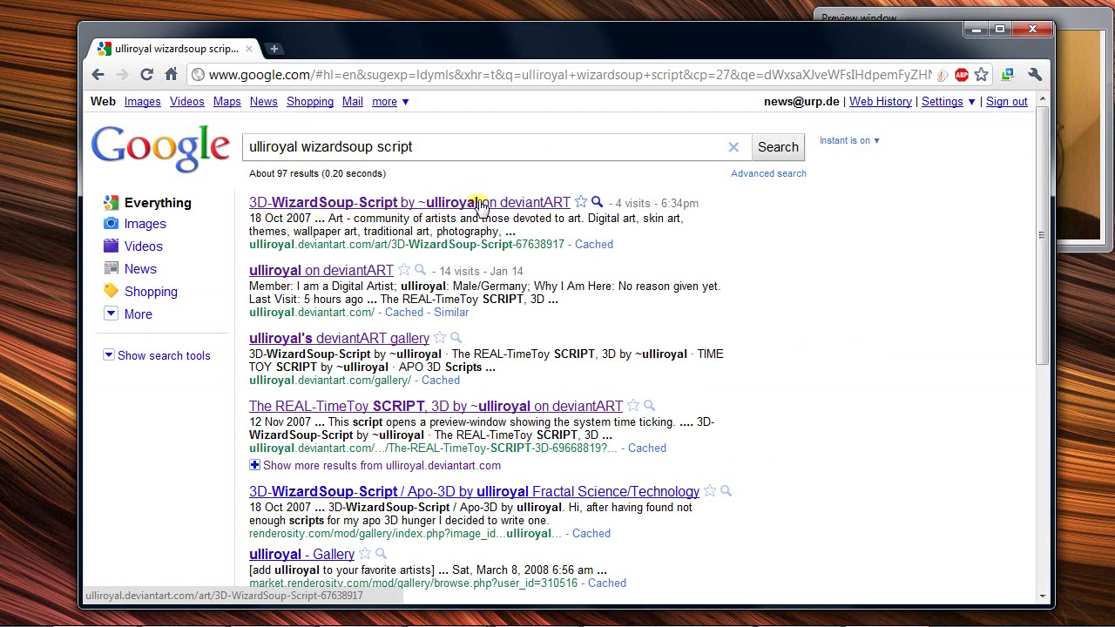
{"action": "left_click", "coordinate": [542, 206]}
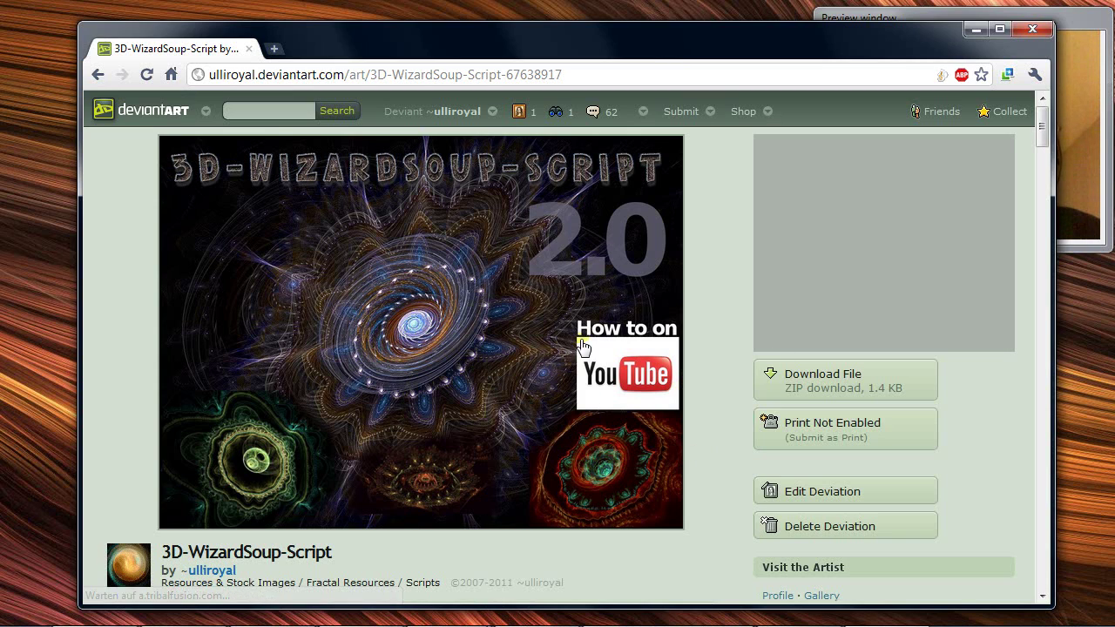
{"action": "left_click", "coordinate": [835, 385]}
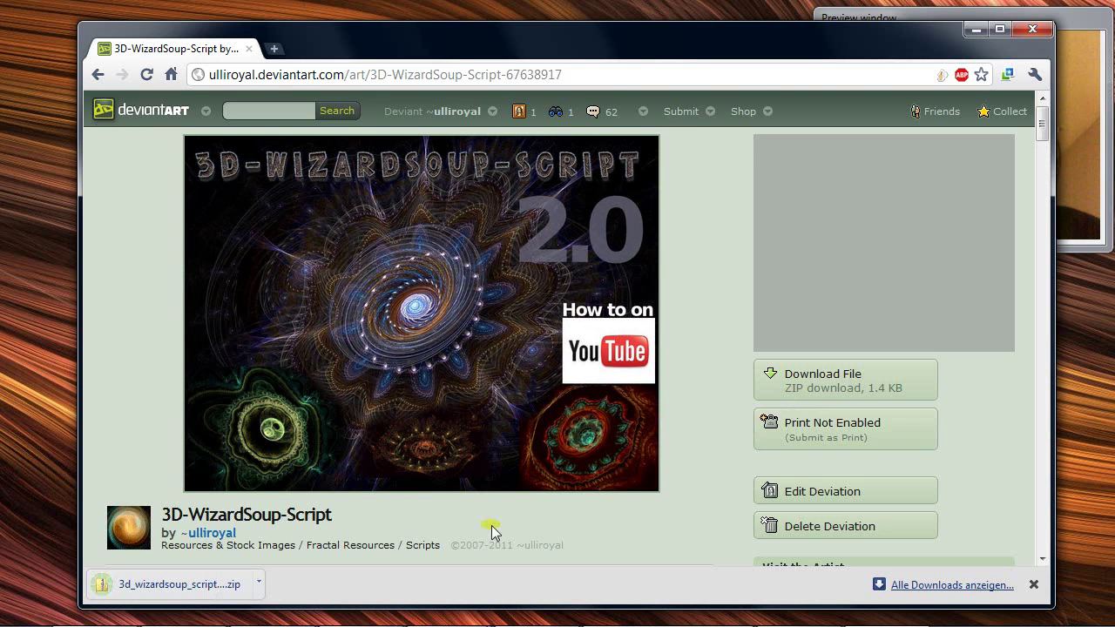
{"action": "left_click", "coordinate": [229, 587]}
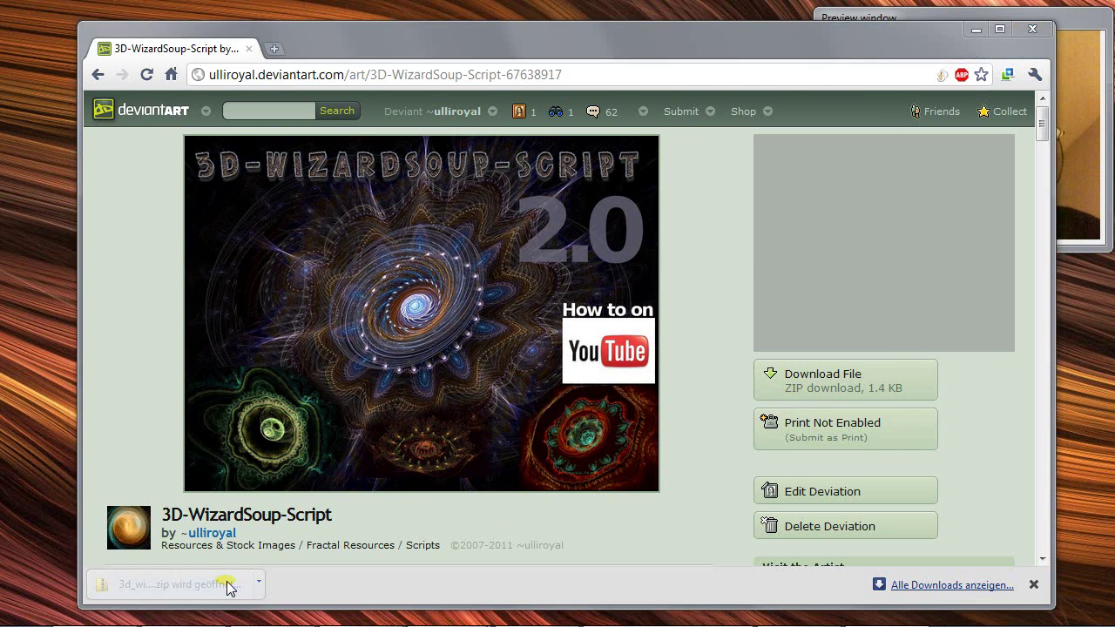
Step: Drag 3D-WizardSoup-Script2 from the zip onto the desktop and close the archive window
{"action": "left_click", "coordinate": [322, 174]}
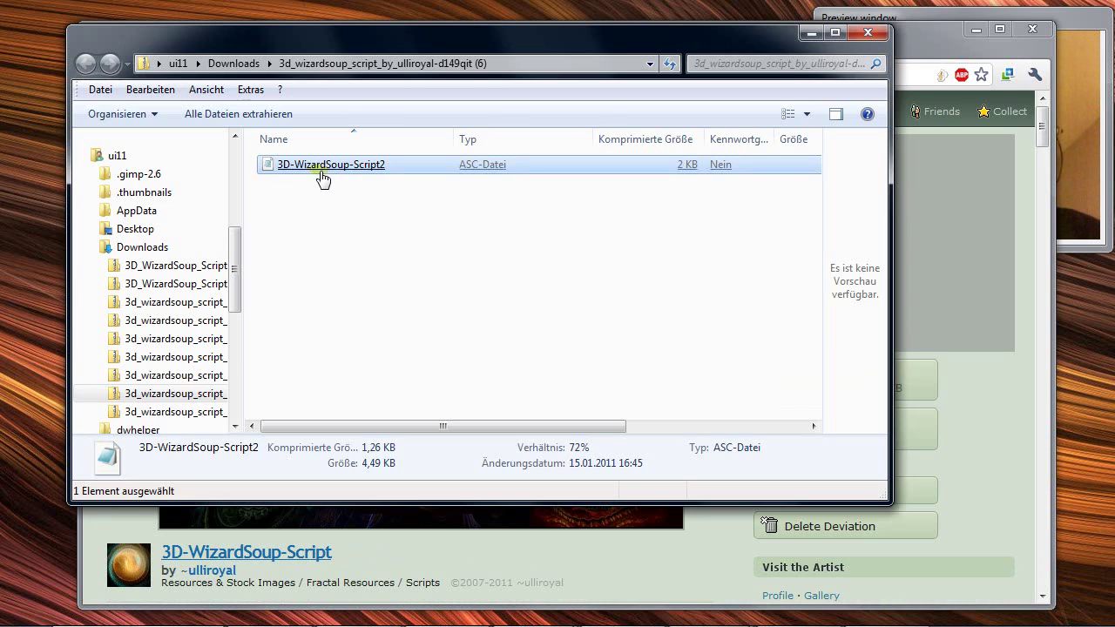
{"action": "left_click_drag", "start_coordinate": [322, 176], "coordinate": [39, 74]}
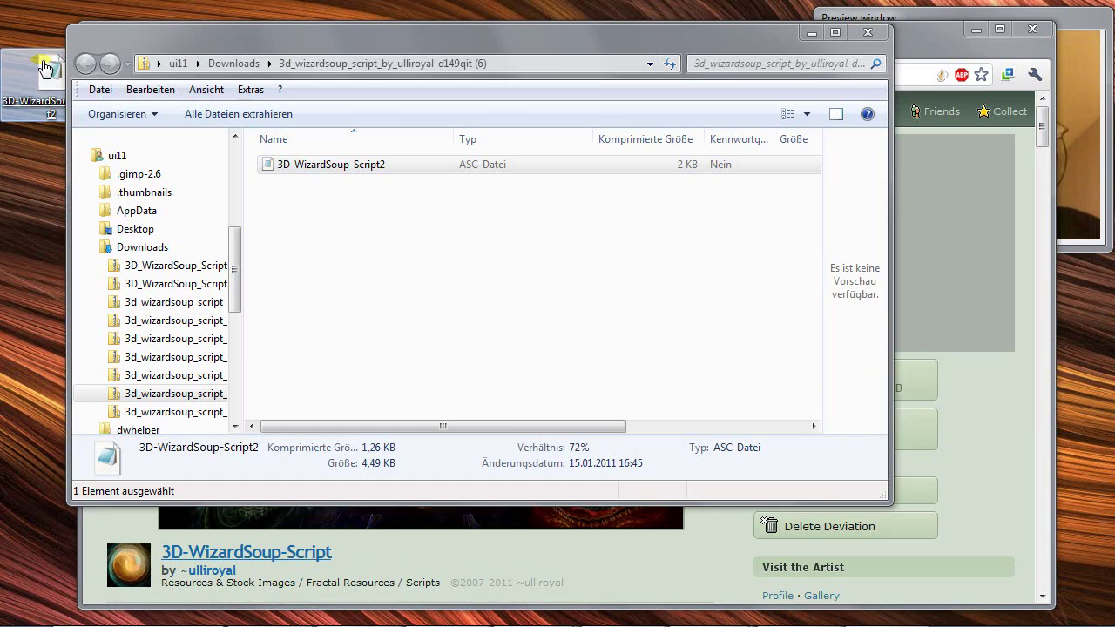
{"action": "left_click", "coordinate": [867, 32]}
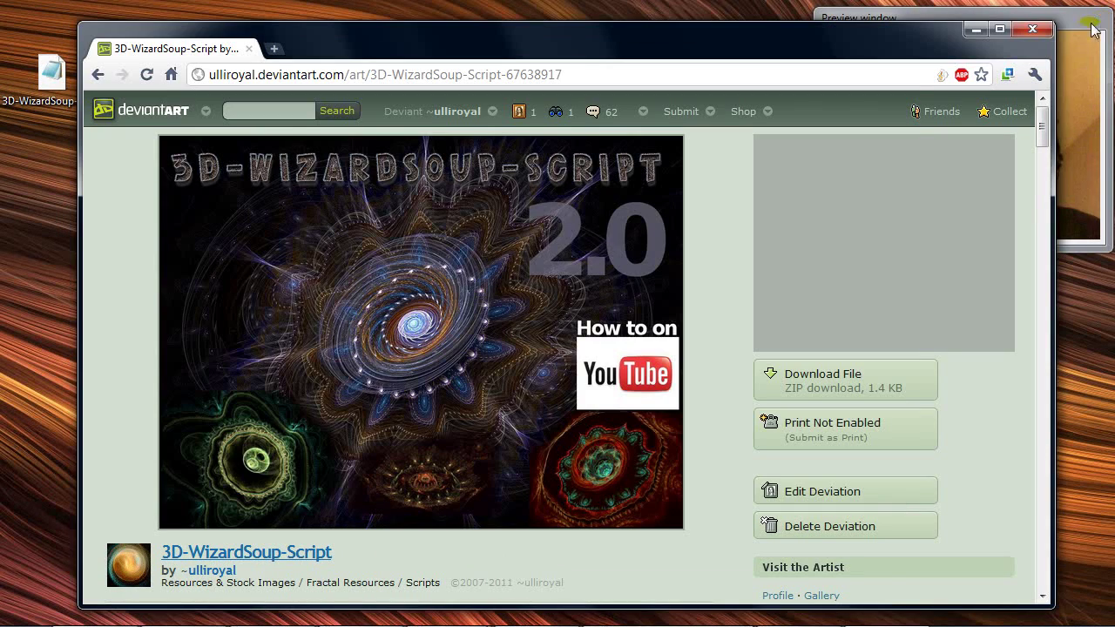
Step: Close Chrome and load 3D-WizardSoup-Script2 from the Desktop through Script > Open
{"action": "left_click", "coordinate": [1046, 32]}
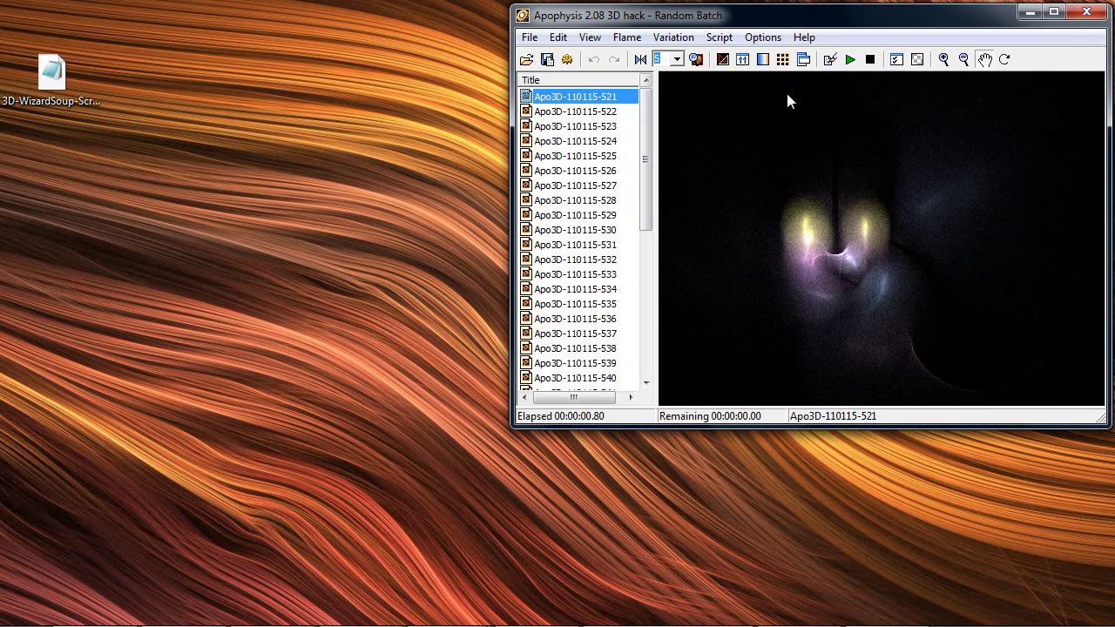
{"action": "left_click", "coordinate": [718, 38]}
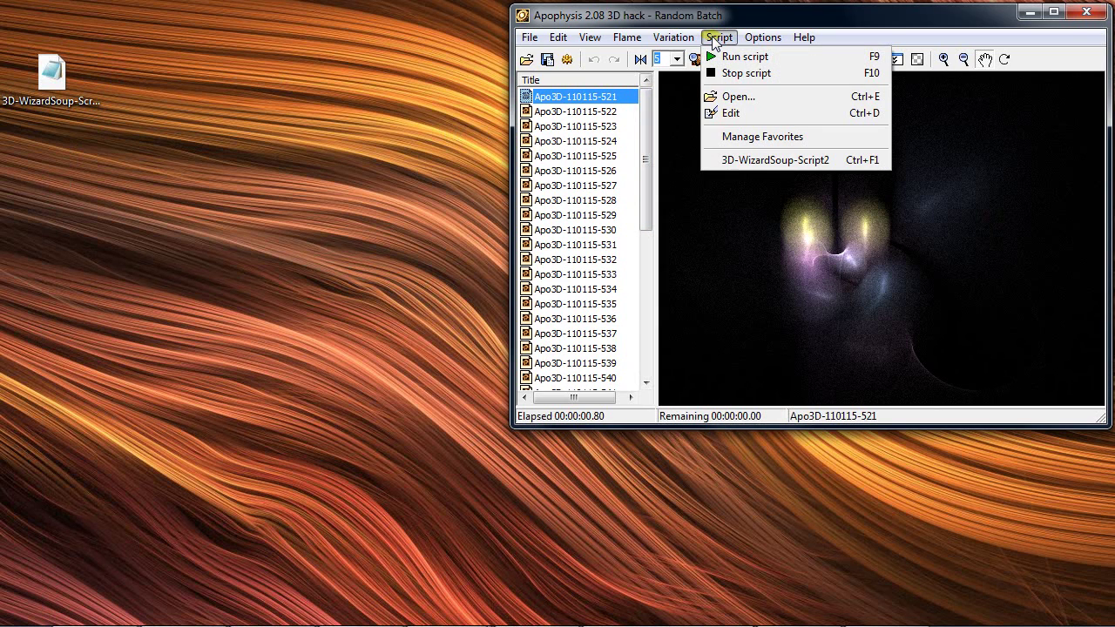
{"action": "left_click", "coordinate": [741, 97]}
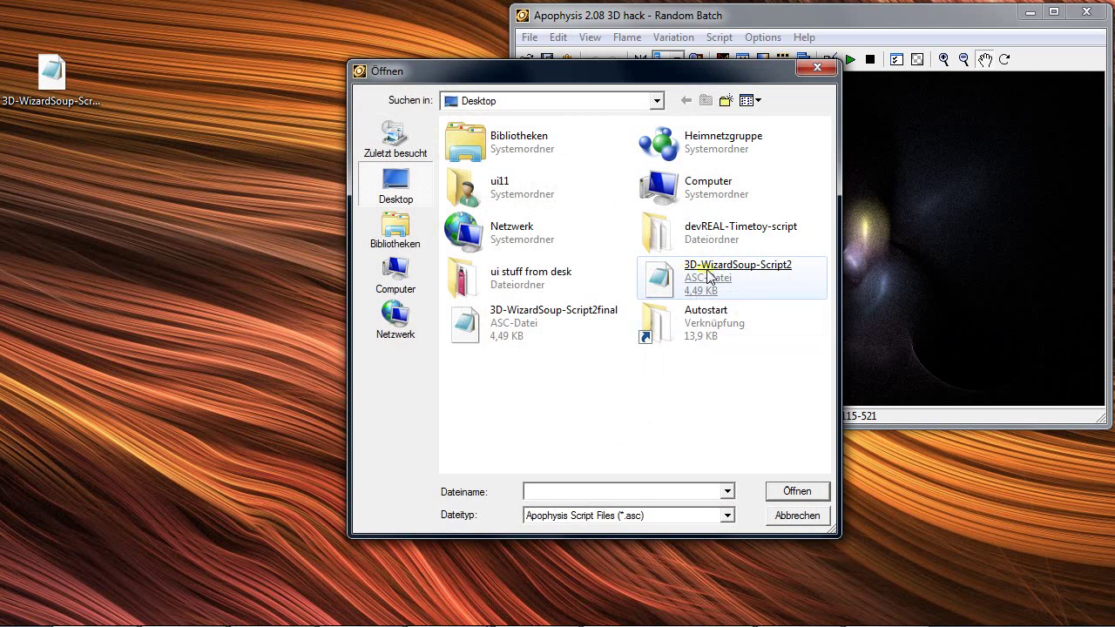
{"action": "left_click", "coordinate": [781, 271]}
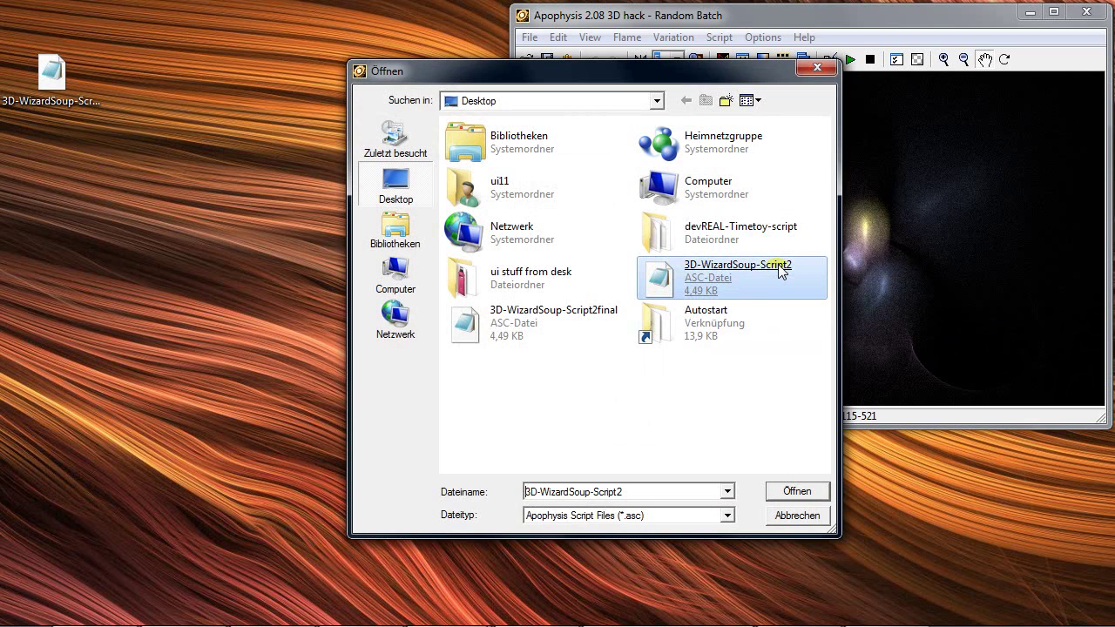
{"action": "double_click", "coordinate": [781, 271]}
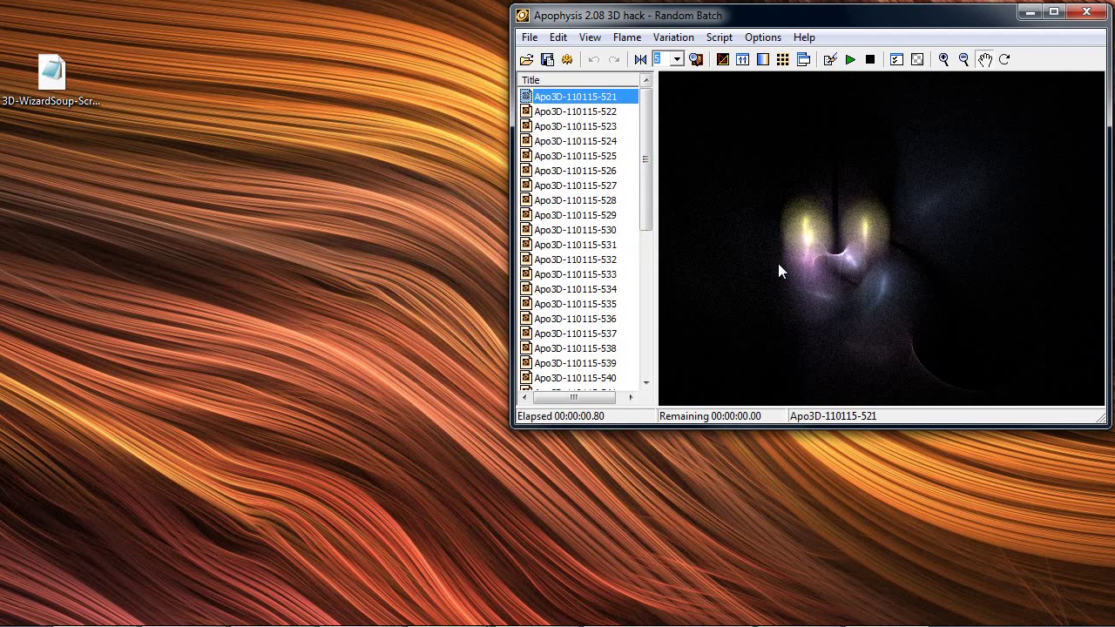
Step: Rerun the WizardSoup script repeatedly until a pink layered mandala flame is generated
{"action": "left_click", "coordinate": [850, 61]}
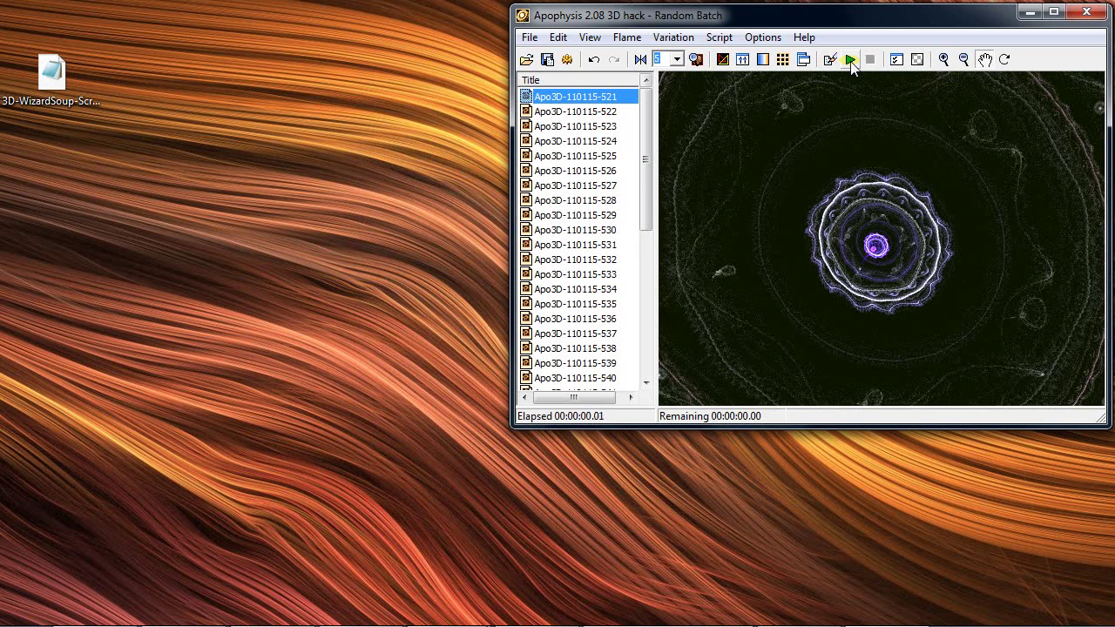
{"action": "left_click", "coordinate": [852, 61]}
{"action": "left_click", "coordinate": [851, 61]}
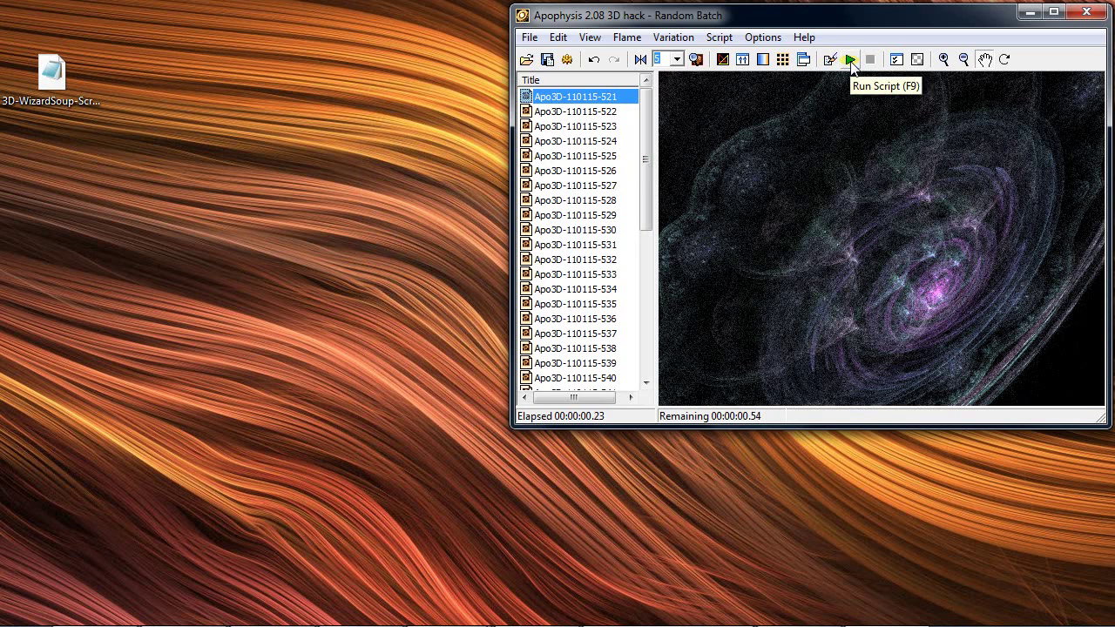
{"action": "left_click", "coordinate": [852, 60]}
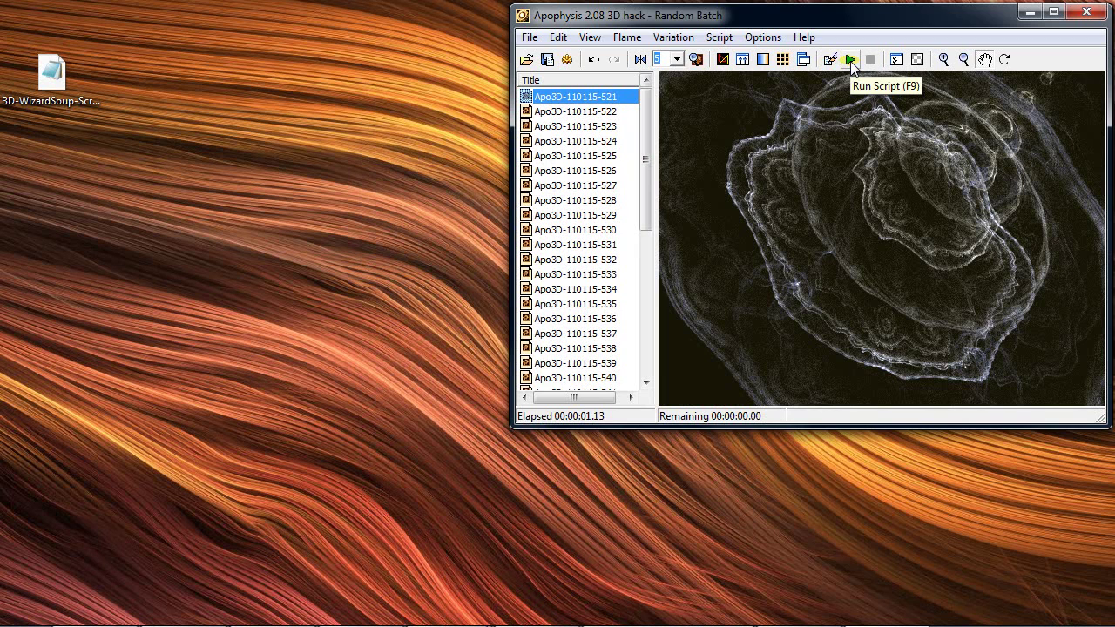
{"action": "left_click", "coordinate": [851, 61]}
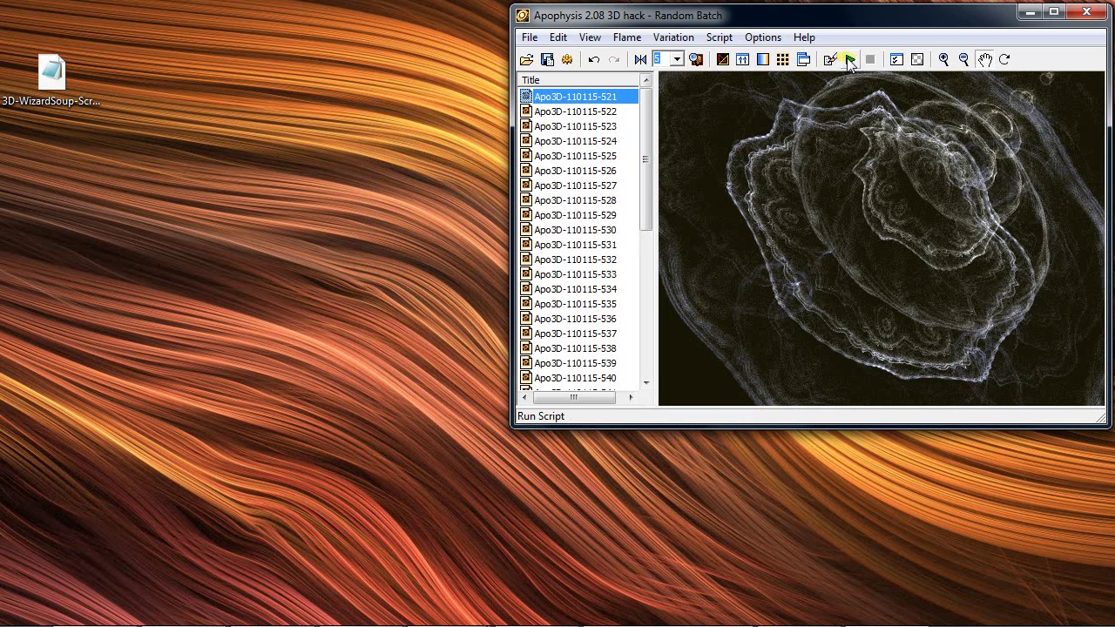
{"action": "left_click", "coordinate": [851, 61]}
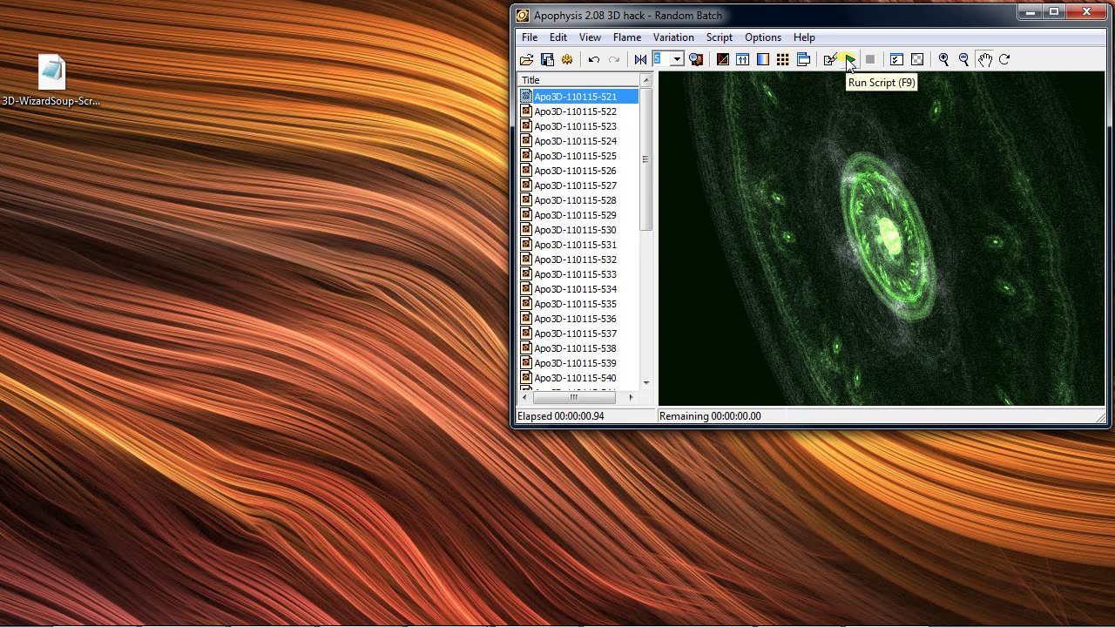
{"action": "left_click", "coordinate": [851, 61]}
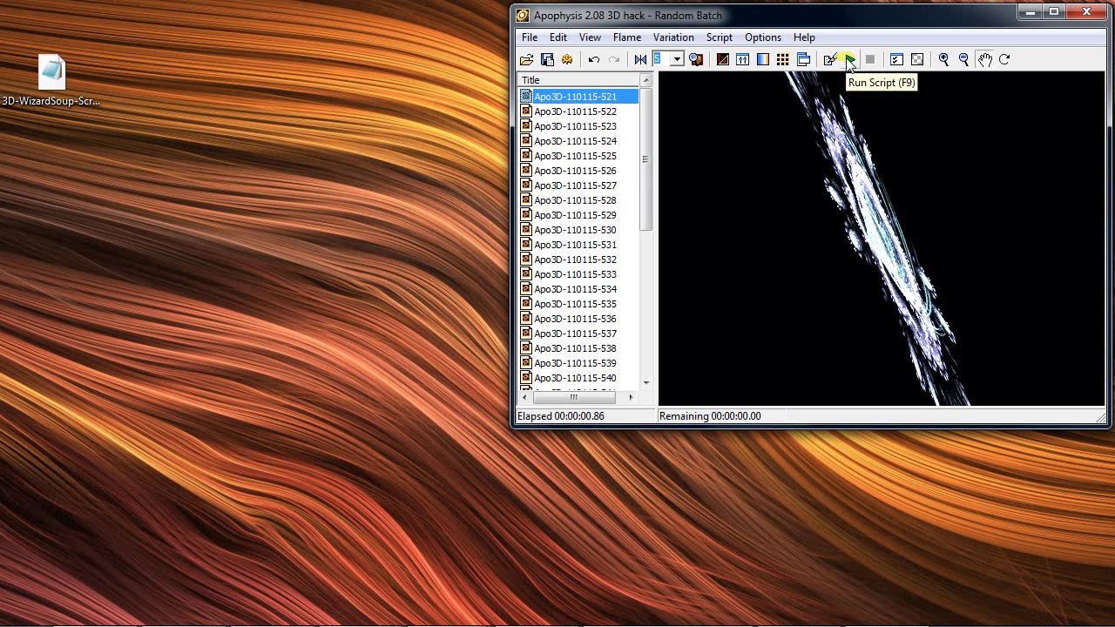
{"action": "left_click", "coordinate": [850, 61]}
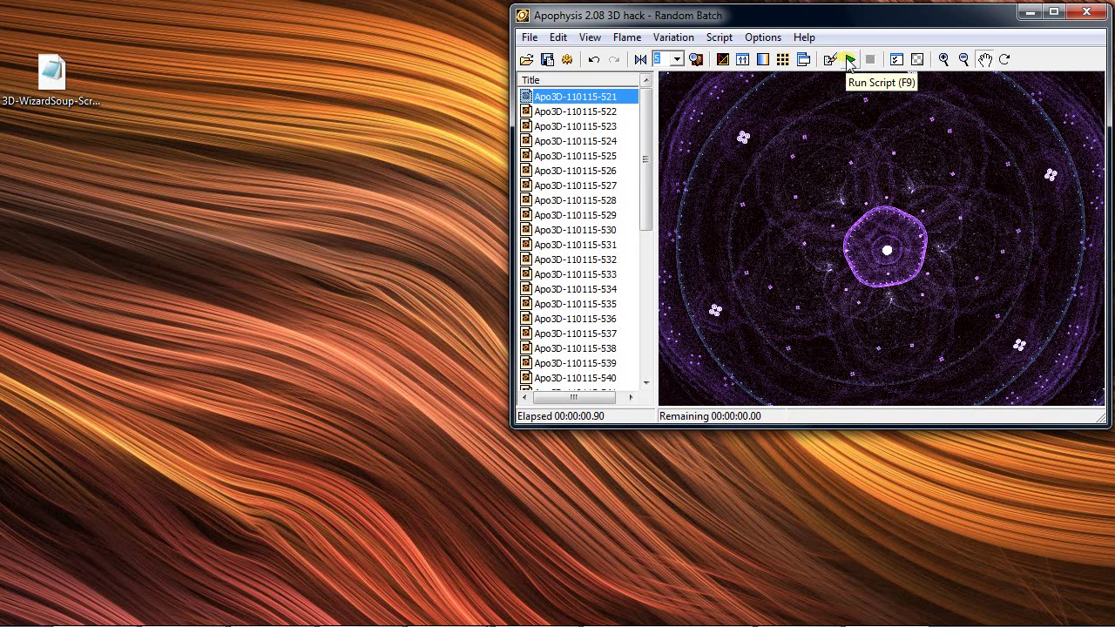
{"action": "left_click", "coordinate": [849, 61]}
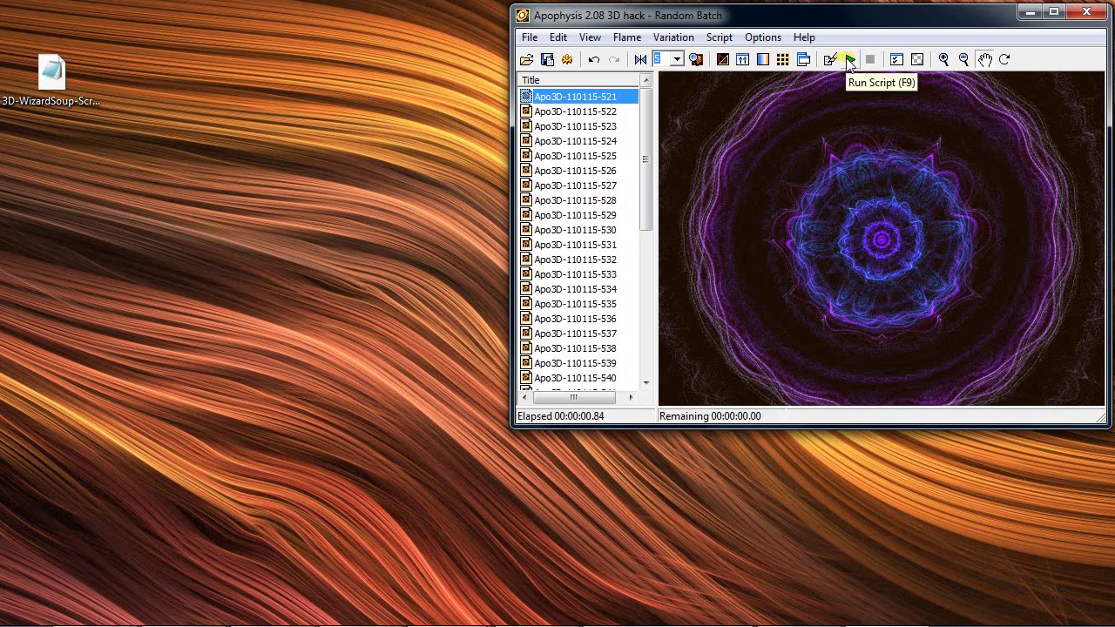
{"action": "left_click", "coordinate": [849, 61]}
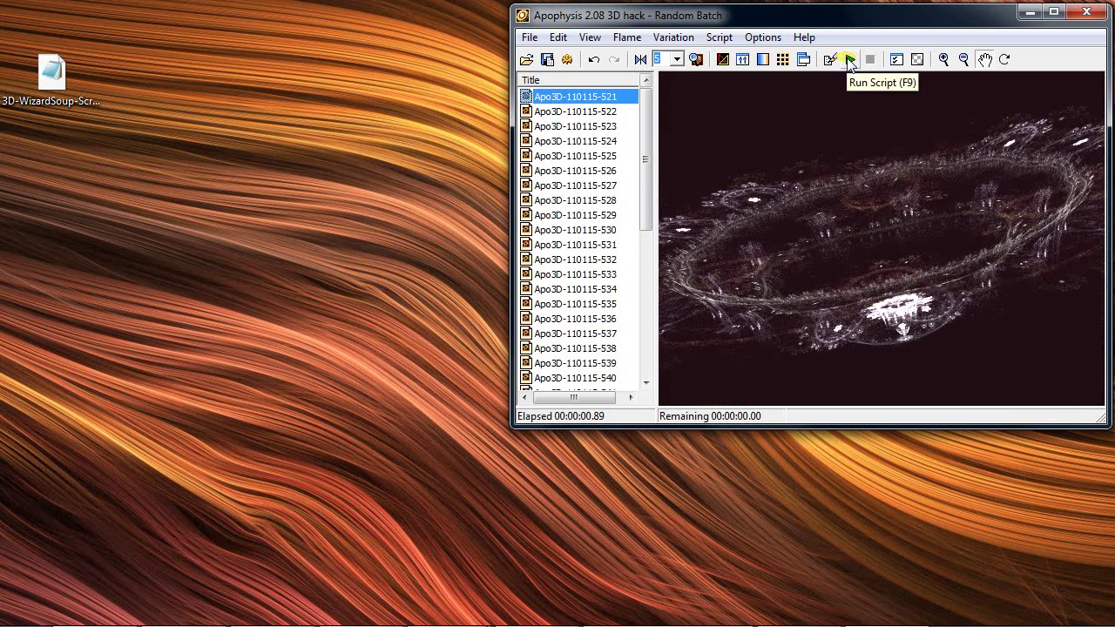
{"action": "left_click", "coordinate": [849, 61]}
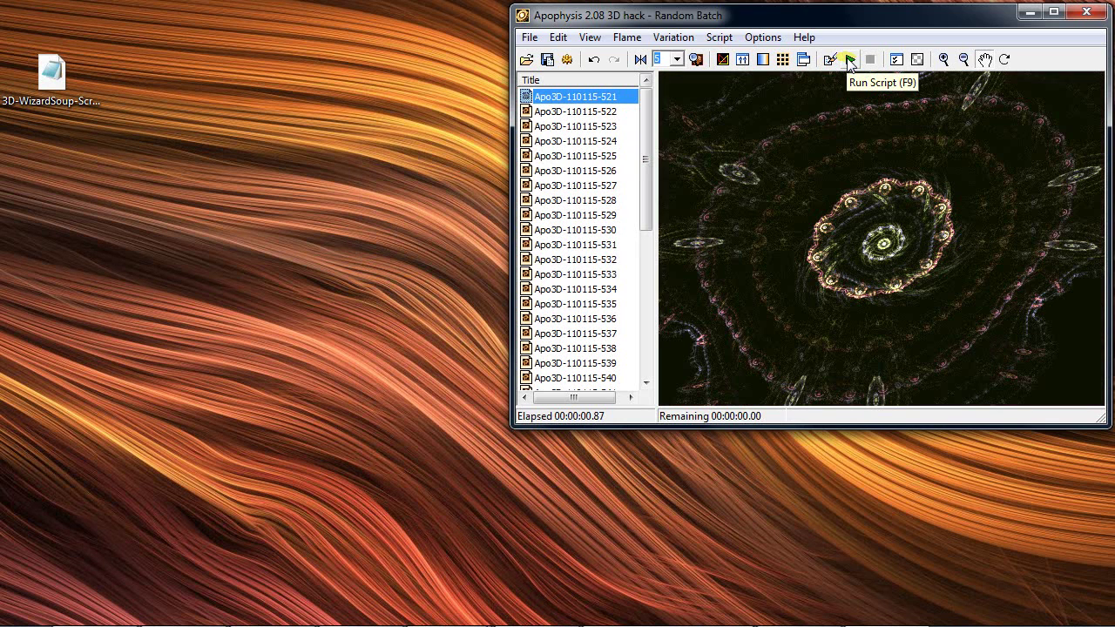
{"action": "left_click", "coordinate": [850, 61]}
{"action": "left_click", "coordinate": [849, 61]}
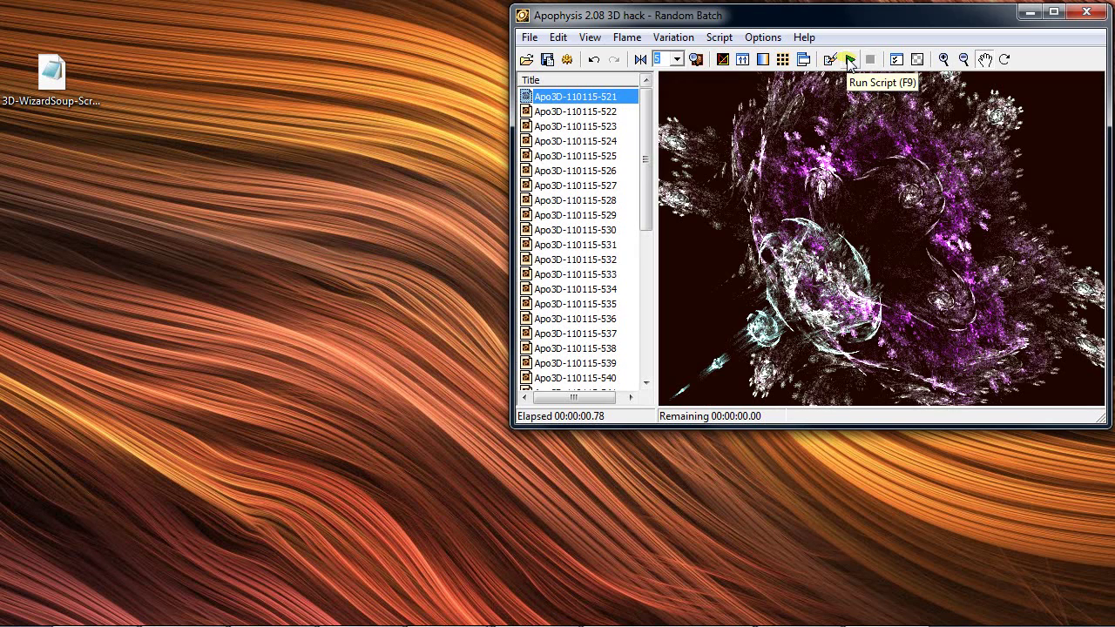
{"action": "left_click", "coordinate": [849, 61]}
{"action": "left_click", "coordinate": [849, 61]}
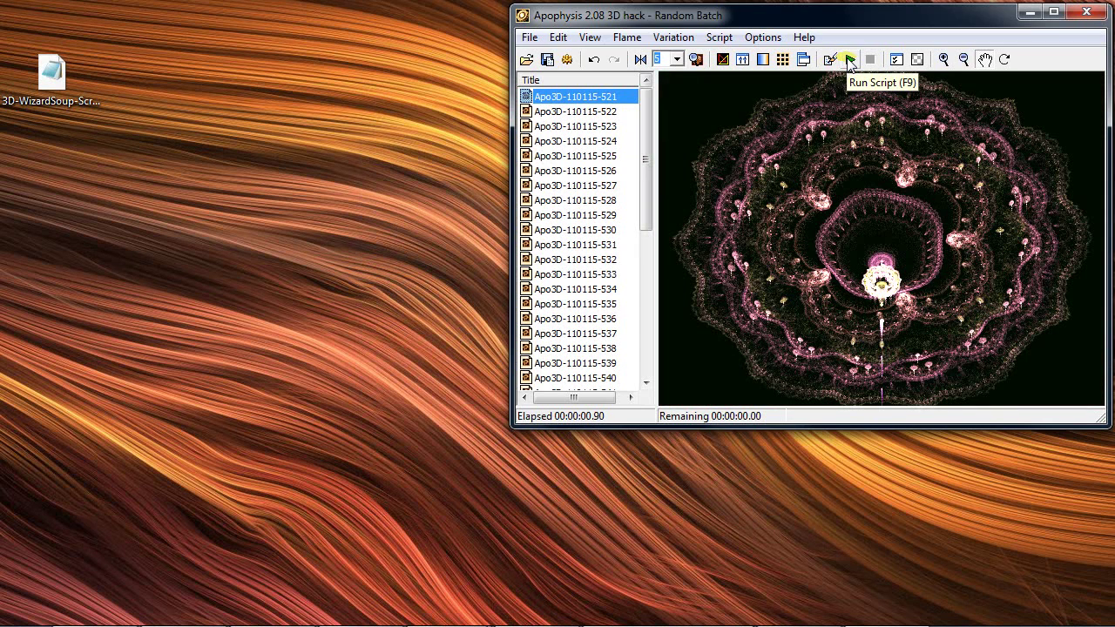
Step: Shift the mandala's gradient and apply the 302_2u0020t.jpg preset for gold, pink and blue tones
{"action": "left_click", "coordinate": [762, 59]}
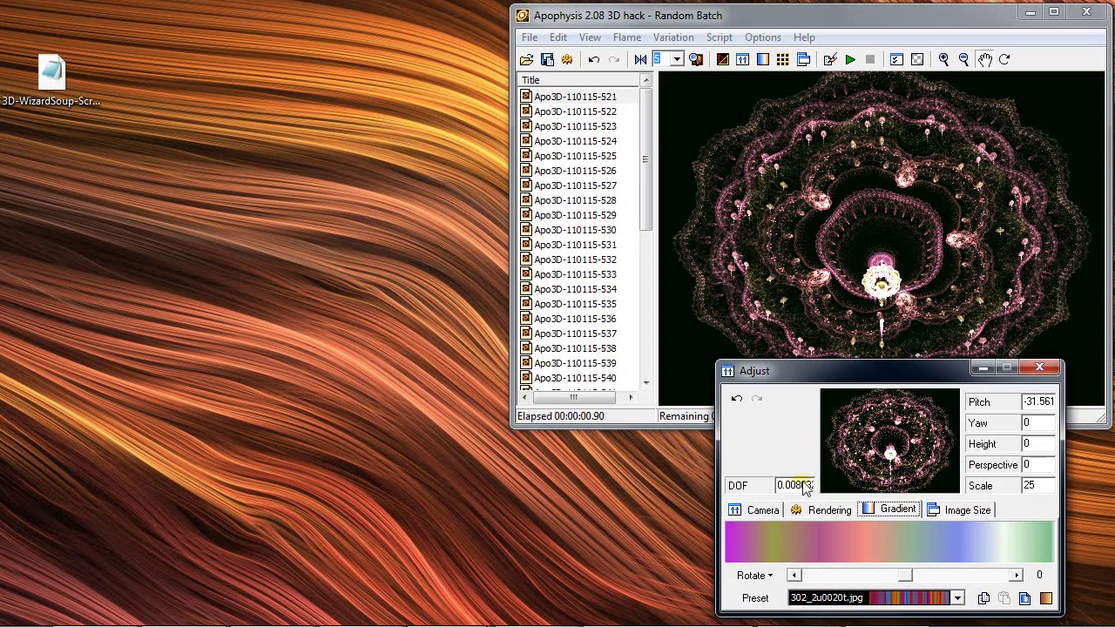
{"action": "left_click_drag", "start_coordinate": [825, 549], "coordinate": [882, 538]}
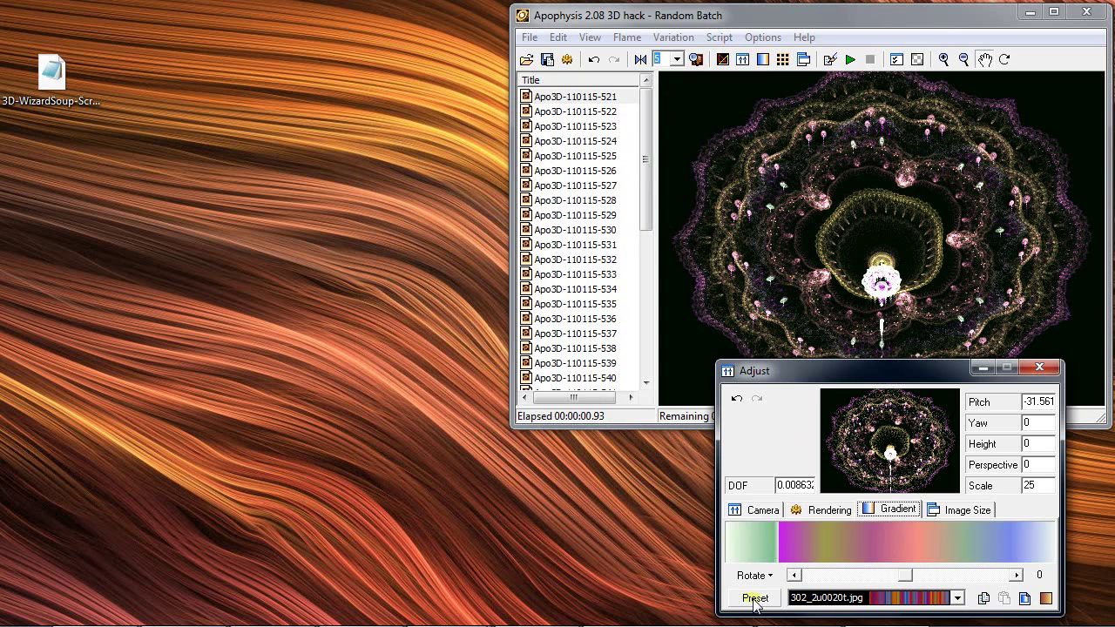
{"action": "left_click", "coordinate": [883, 597]}
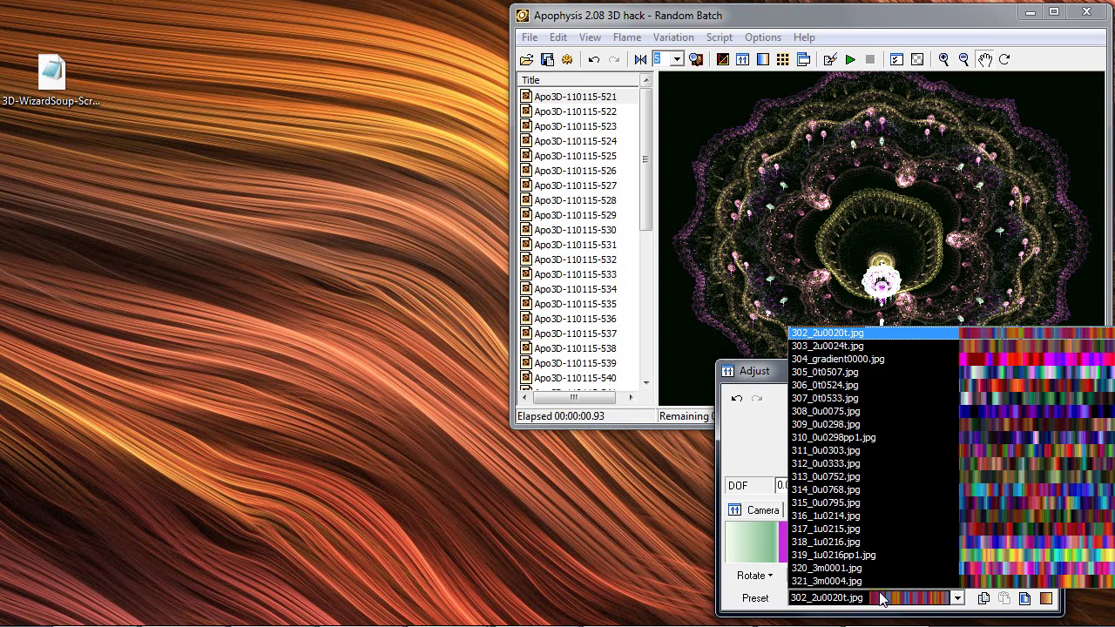
{"action": "left_click", "coordinate": [1018, 331]}
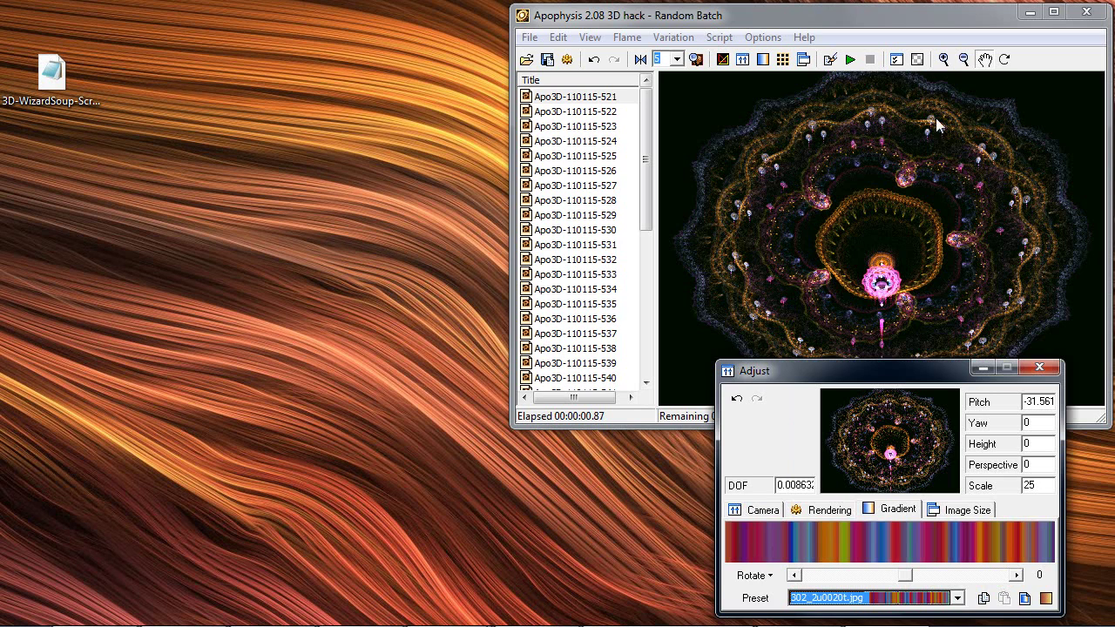
Step: Set the mandala's rendering brightness to 3, leaving gamma at 1.31 and vibrancy at 1
{"action": "left_click", "coordinate": [850, 513]}
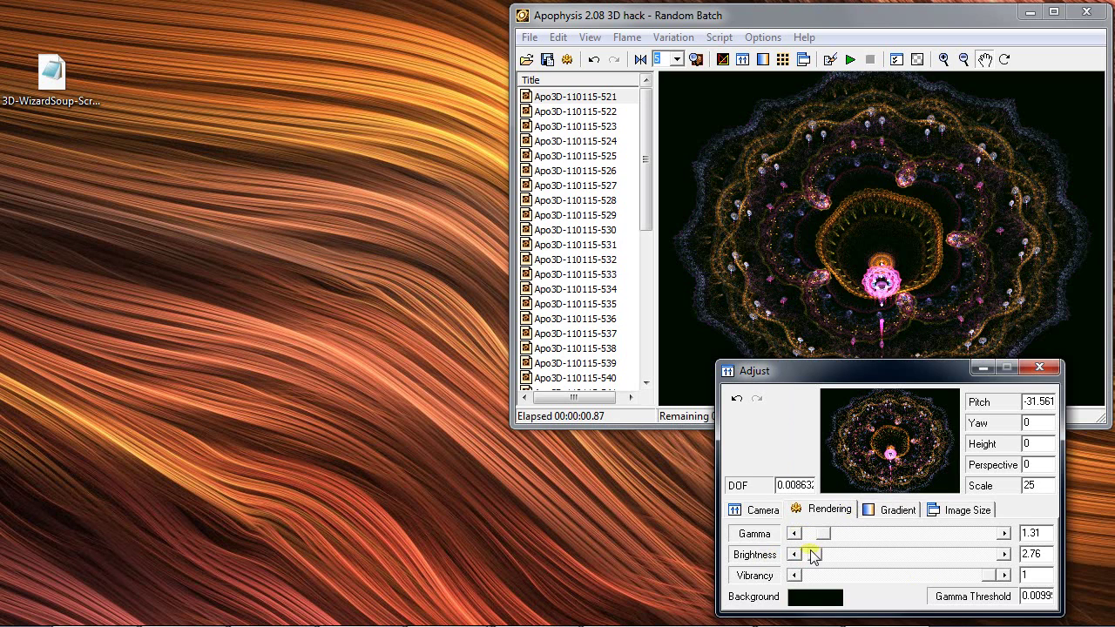
{"action": "mouse_move", "coordinate": [812, 551]}
{"action": "left_mouse_down"}
{"action": "mouse_move", "coordinate": [802, 547]}
{"action": "mouse_move", "coordinate": [828, 560]}
{"action": "left_mouse_up"}
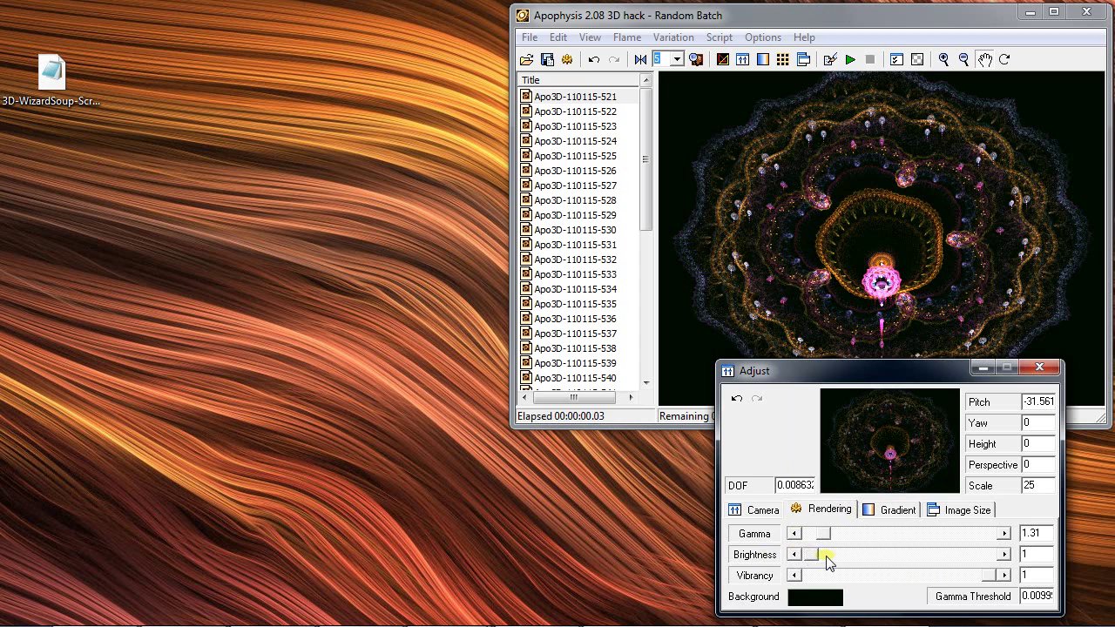
{"action": "left_click", "coordinate": [837, 559]}
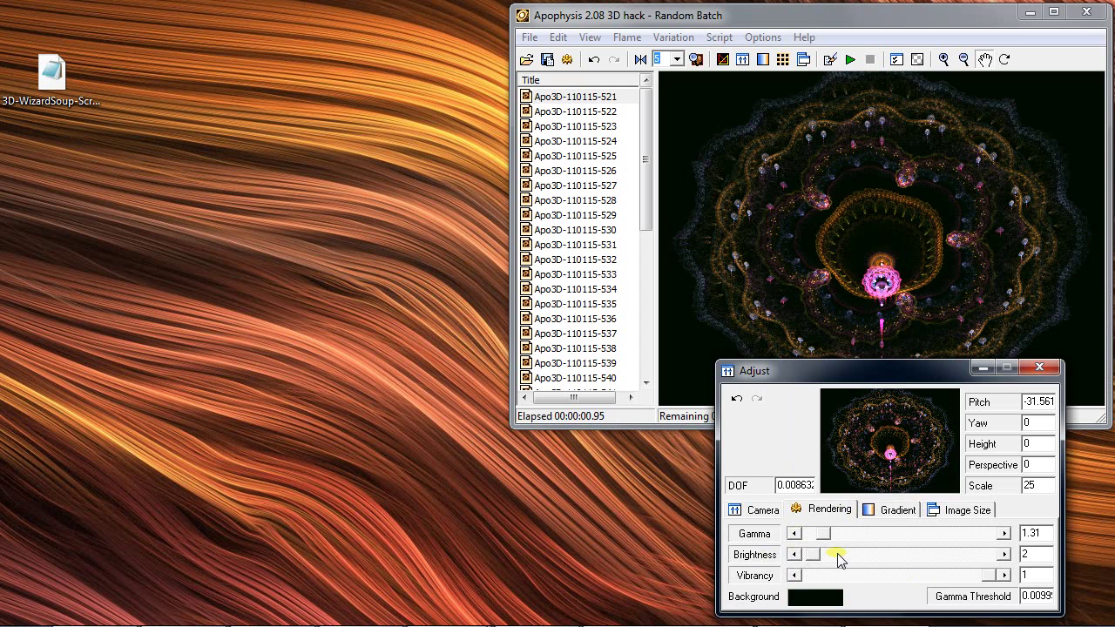
{"action": "left_click", "coordinate": [837, 560]}
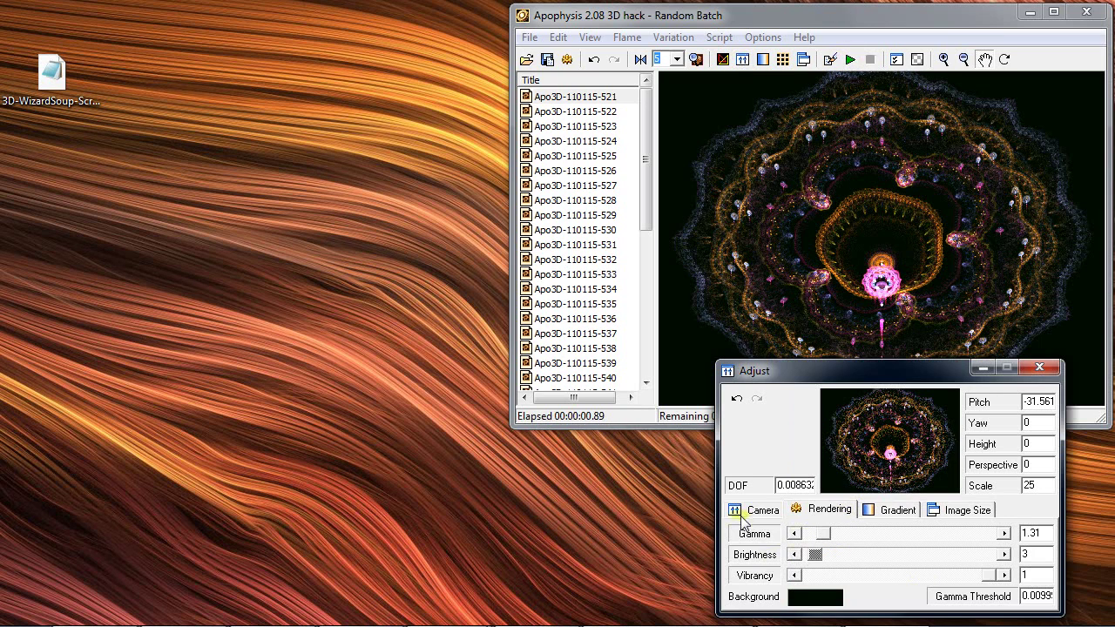
Step: Tilt the camera to pitch about 44, perspective 0.0793, yaw 0, and pan the flame up-left
{"action": "mouse_move", "coordinate": [878, 484]}
{"action": "left_mouse_down"}
{"action": "mouse_move", "coordinate": [881, 458]}
{"action": "mouse_move", "coordinate": [885, 469]}
{"action": "left_mouse_up"}
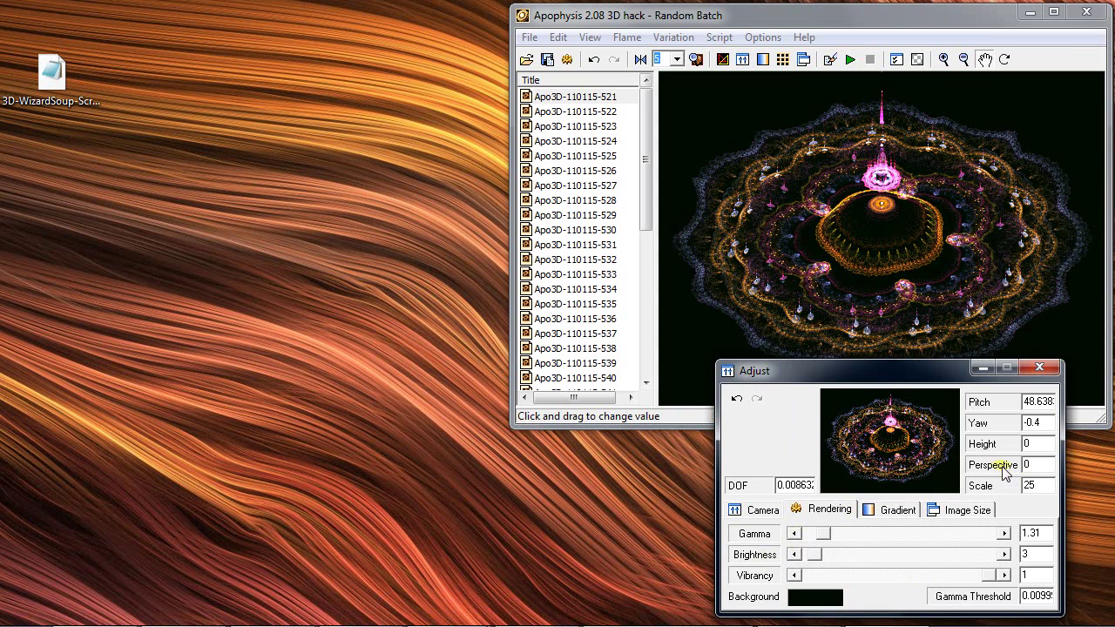
{"action": "mouse_move", "coordinate": [1004, 471]}
{"action": "left_mouse_down"}
{"action": "mouse_move", "coordinate": [1025, 466]}
{"action": "mouse_move", "coordinate": [1004, 468]}
{"action": "left_mouse_up"}
{"action": "double_click", "coordinate": [1002, 424]}
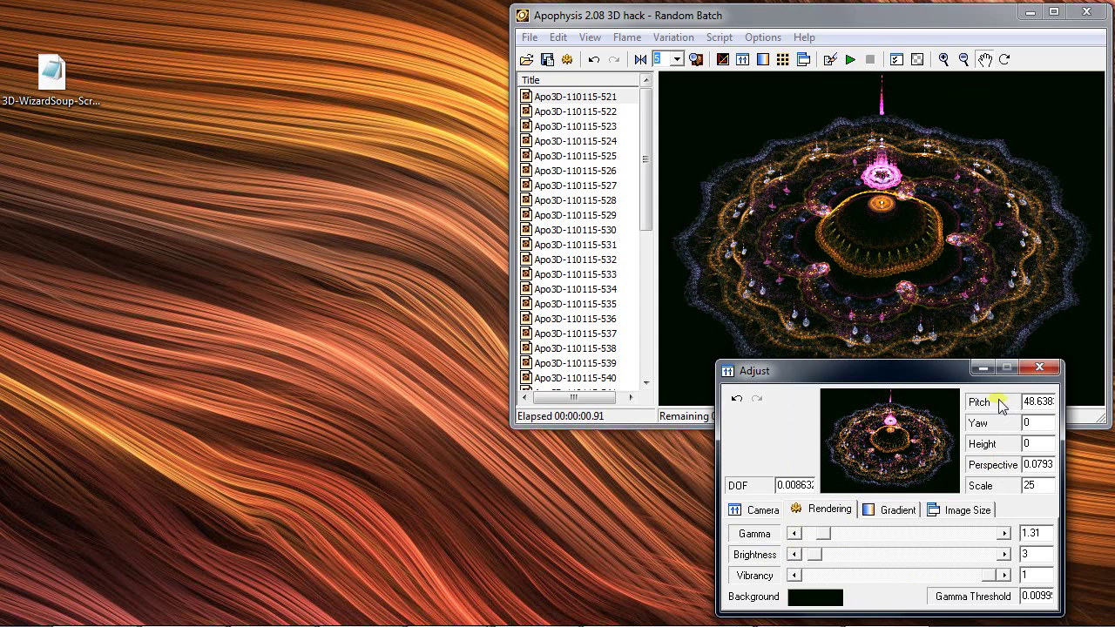
{"action": "left_click_drag", "start_coordinate": [1001, 406], "coordinate": [1000, 406]}
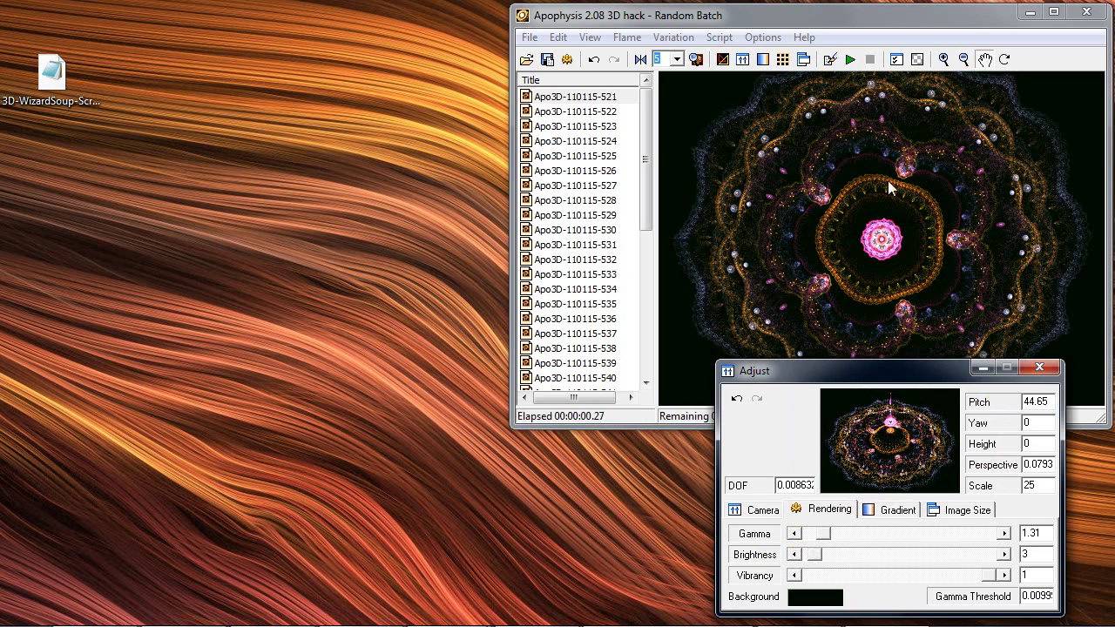
{"action": "left_click", "coordinate": [890, 207]}
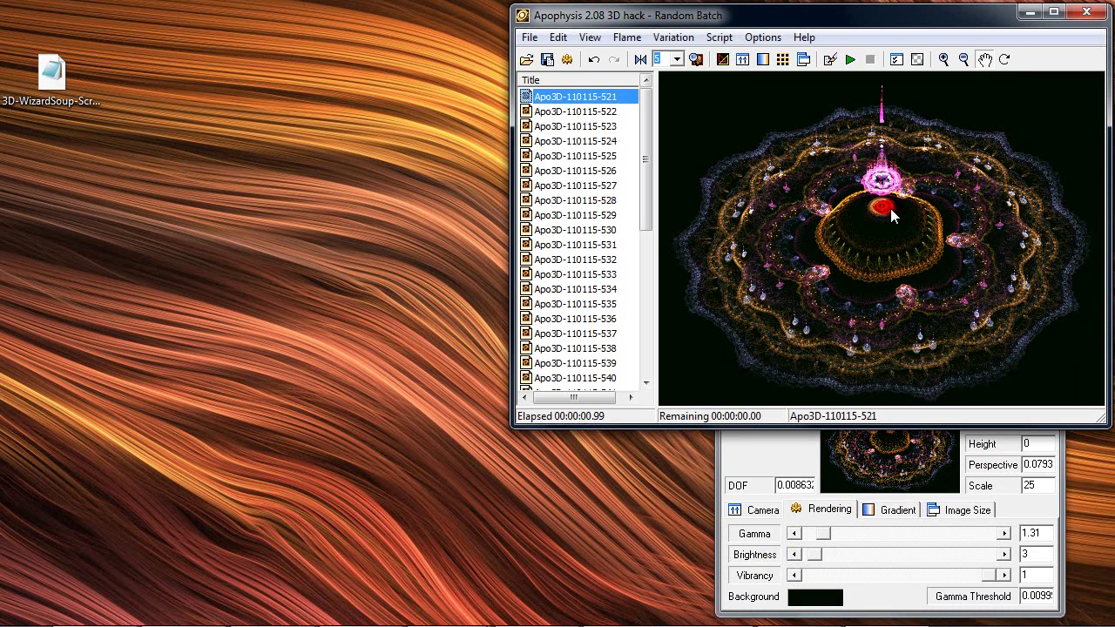
{"action": "mouse_move", "coordinate": [890, 209]}
{"action": "left_mouse_down"}
{"action": "mouse_move", "coordinate": [865, 202]}
{"action": "mouse_move", "coordinate": [879, 202]}
{"action": "left_mouse_up"}
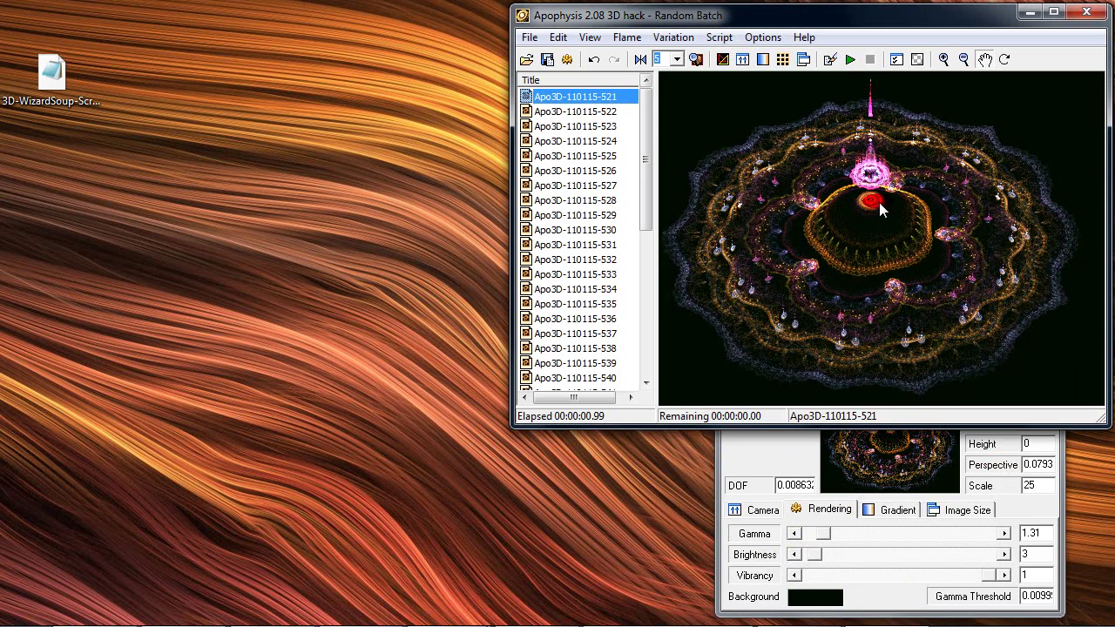
Step: In the Transform Editor, shrink transform 3 to 68.21% with the variation preview shown
{"action": "left_click", "coordinate": [722, 59]}
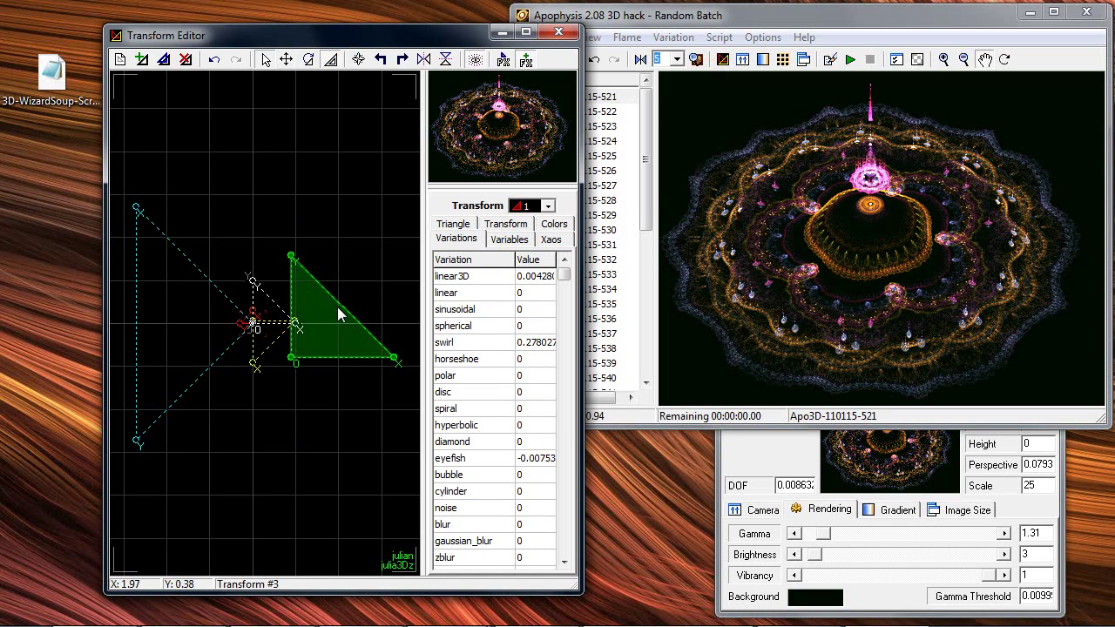
{"action": "left_click_drag", "start_coordinate": [340, 302], "coordinate": [348, 324]}
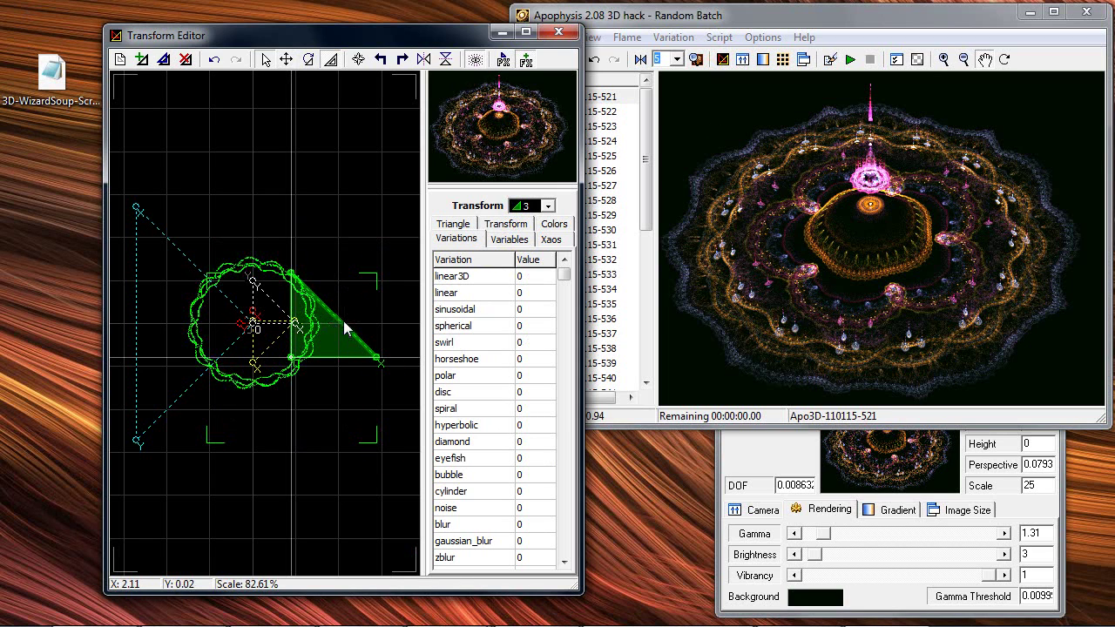
{"action": "left_click", "coordinate": [476, 61]}
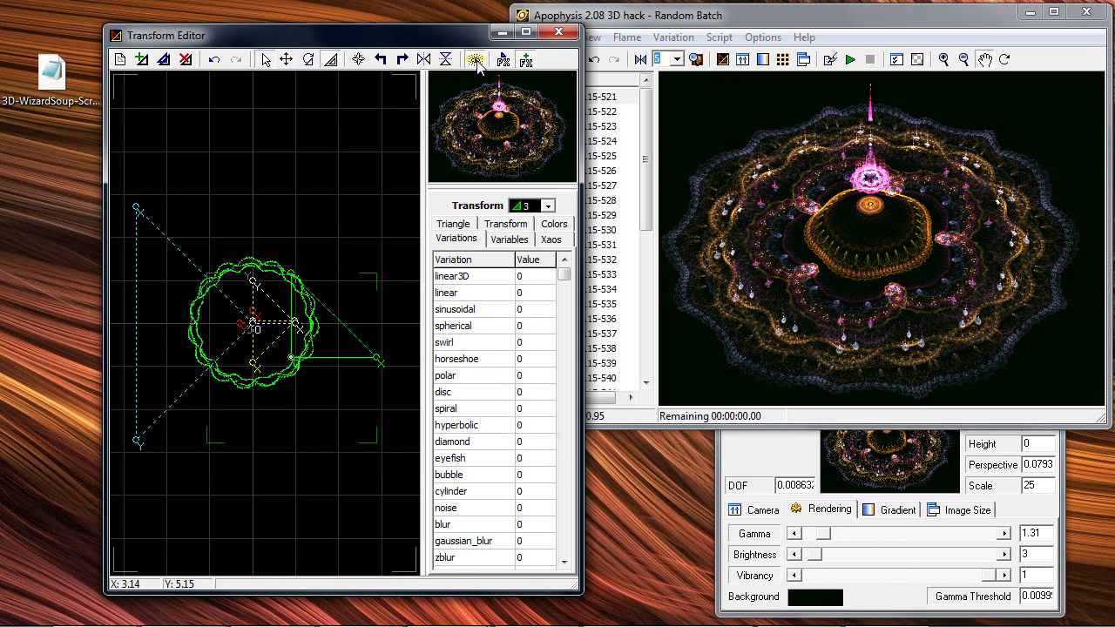
{"action": "left_click", "coordinate": [476, 61]}
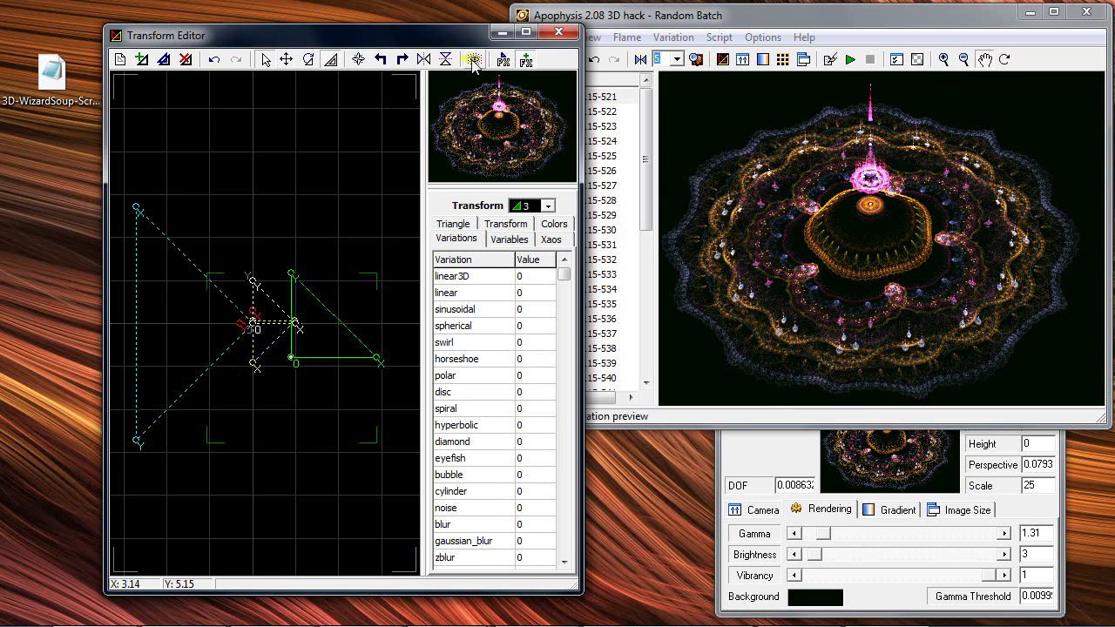
{"action": "left_click", "coordinate": [475, 61]}
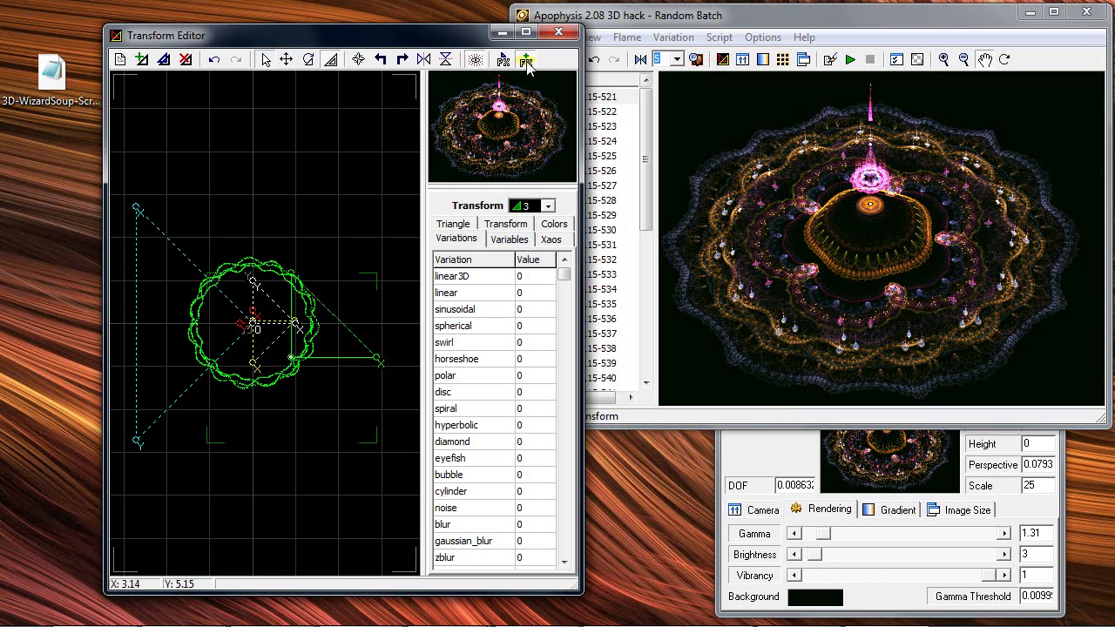
Step: Enable the final transform to turn the flame pinker, then select transform 1
{"action": "left_click", "coordinate": [526, 61]}
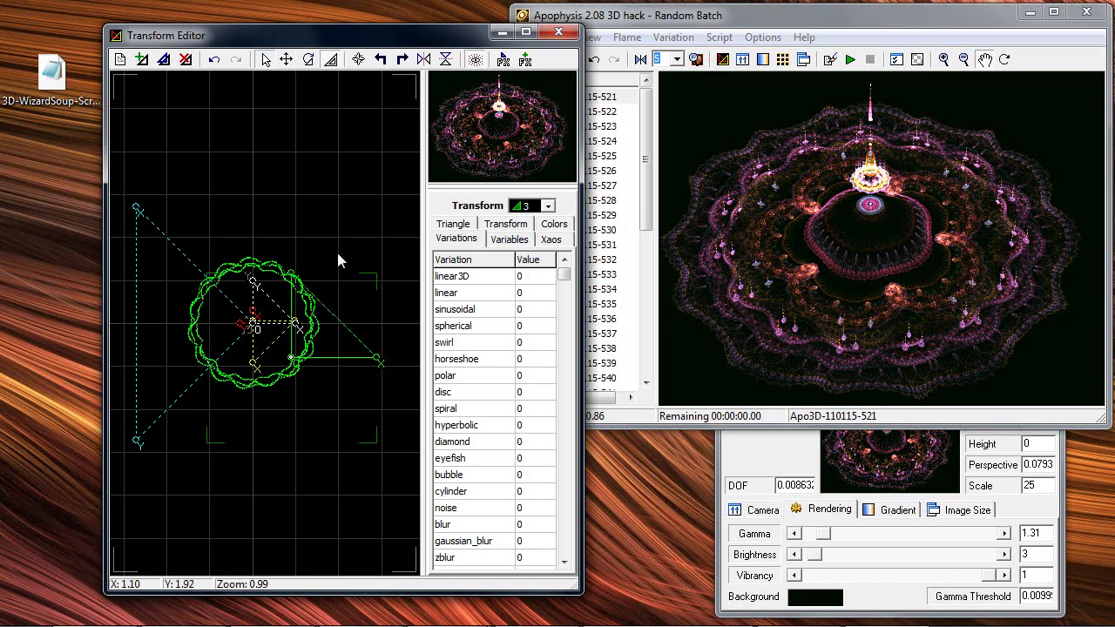
{"action": "left_click", "coordinate": [526, 207]}
{"action": "left_click", "coordinate": [533, 222]}
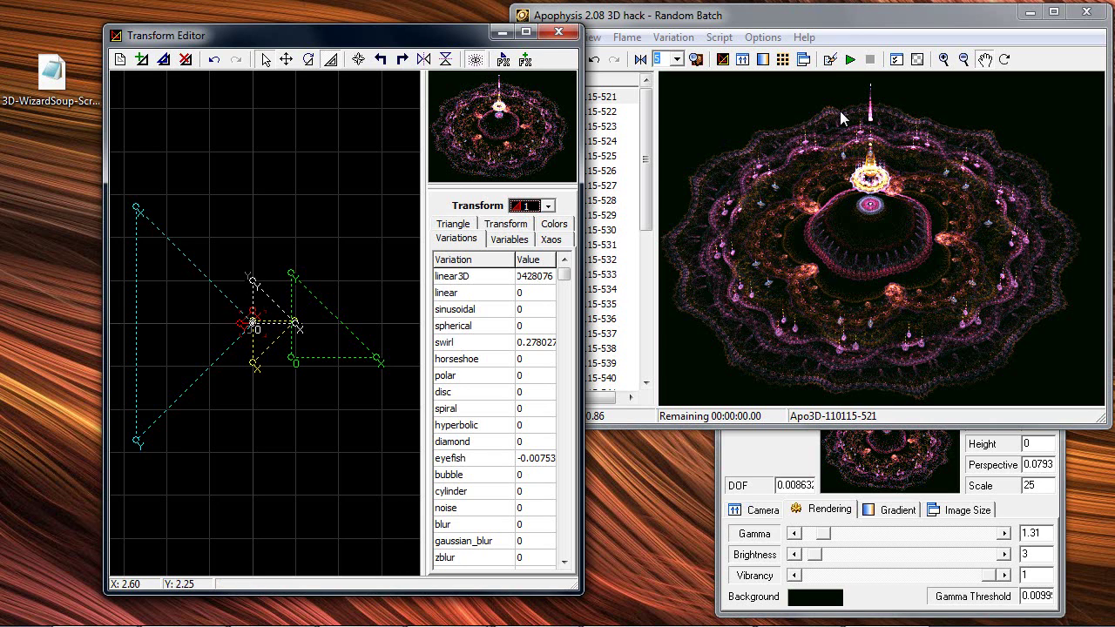
Step: Scroll through the 3D-WizardSoup-Script2 code, select the CENTER marker on line 55, then close the script editor
{"action": "left_click", "coordinate": [829, 58]}
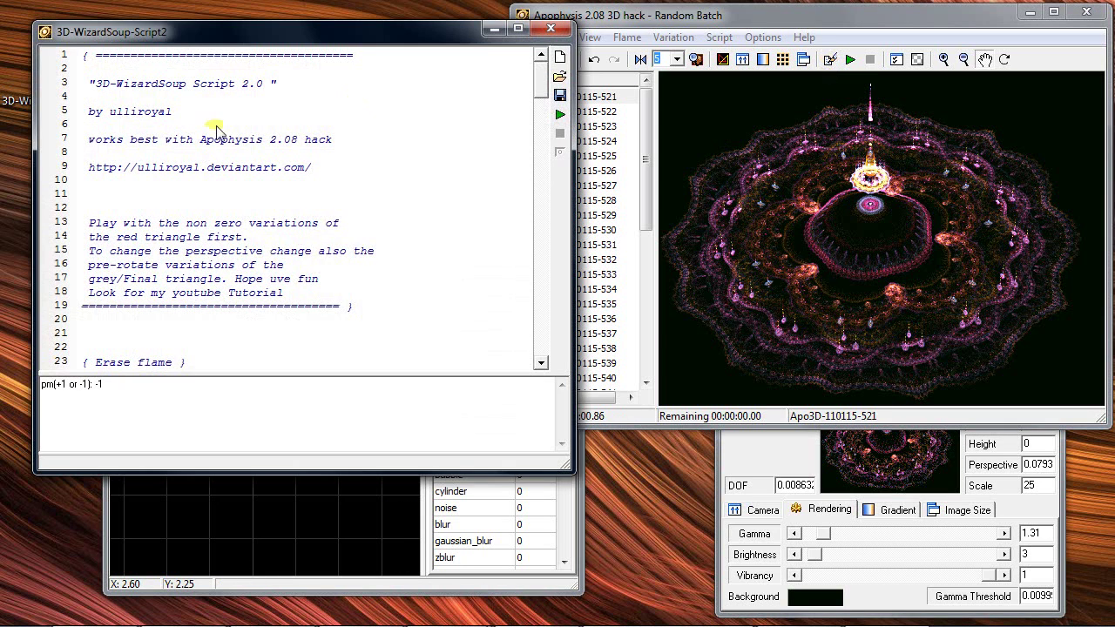
{"action": "scroll", "coordinate": [244, 143], "scroll_direction": "down", "scroll_amount": 8}
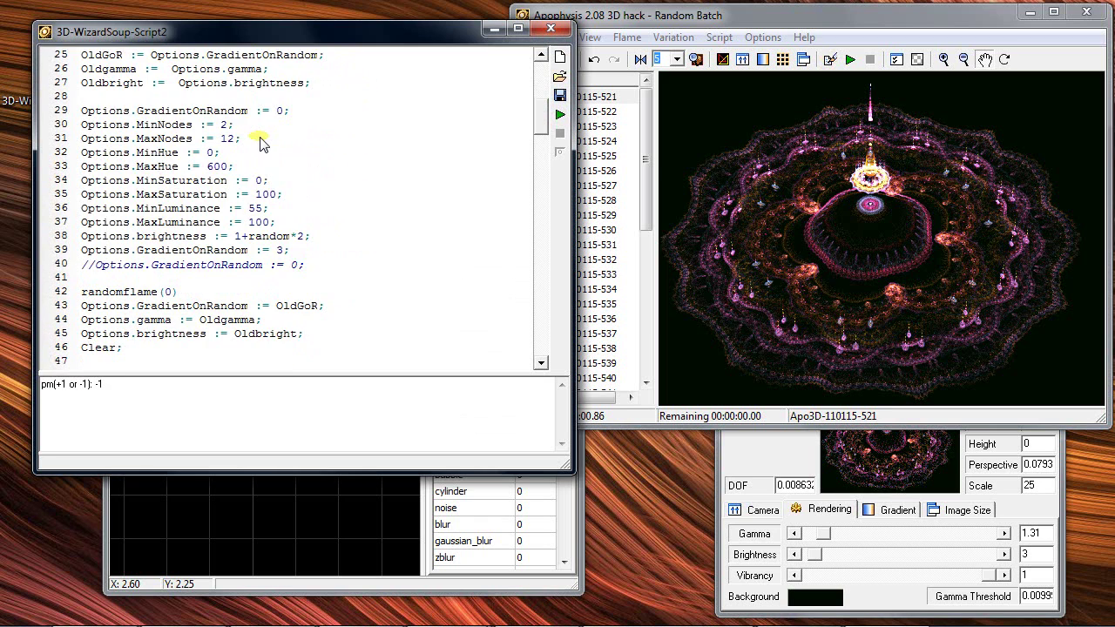
{"action": "scroll", "coordinate": [256, 142], "scroll_direction": "up", "scroll_amount": 3}
{"action": "scroll", "coordinate": [262, 144], "scroll_direction": "down", "scroll_amount": 11}
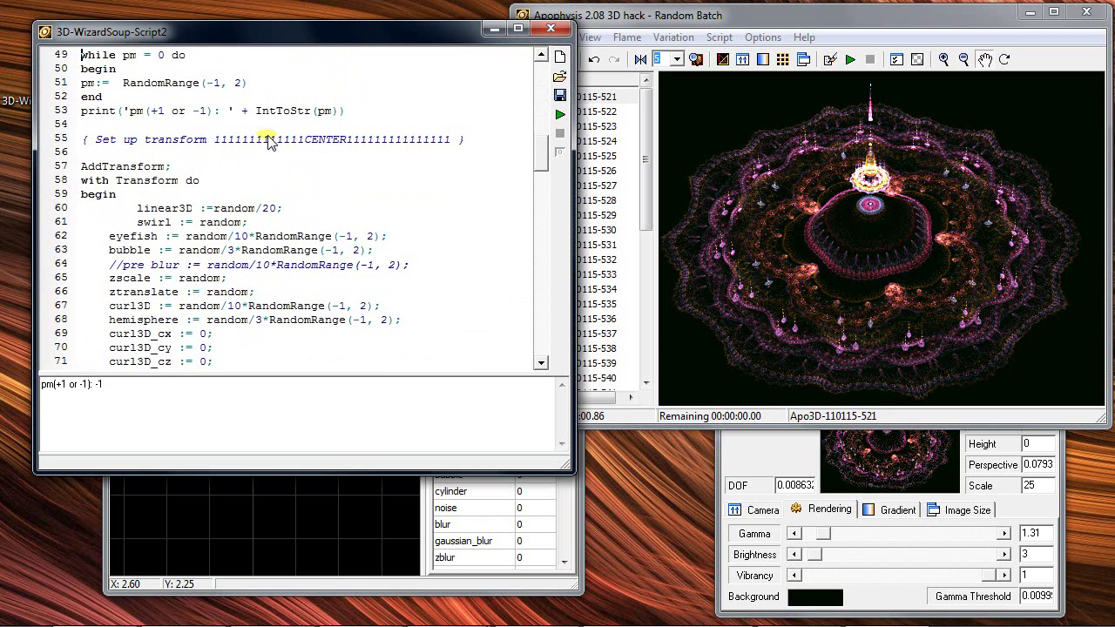
{"action": "double_click", "coordinate": [300, 142]}
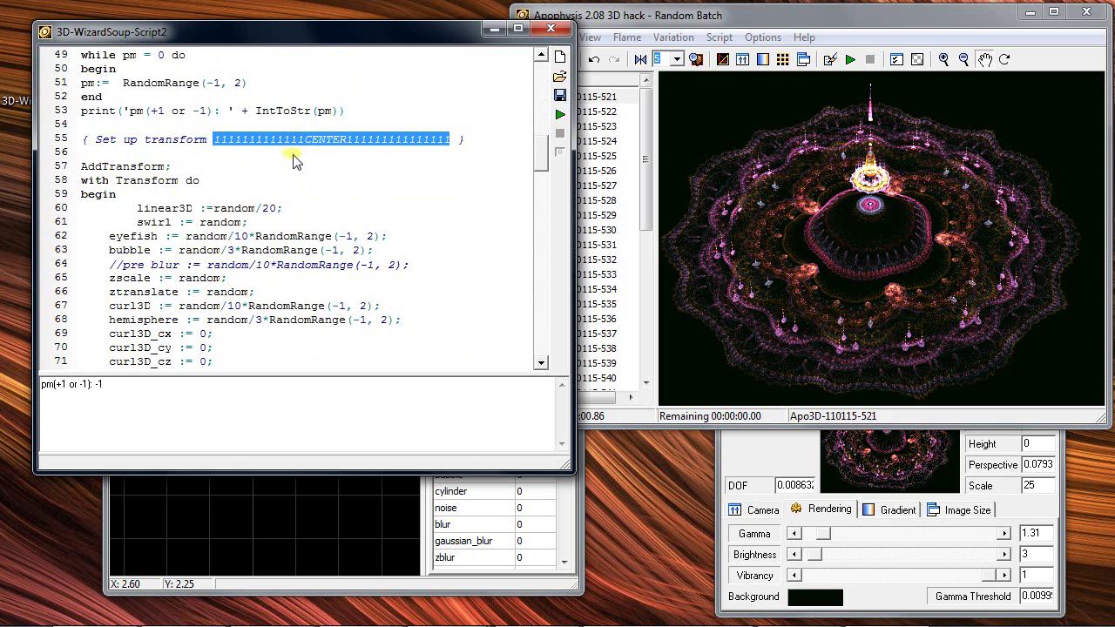
{"action": "scroll", "coordinate": [294, 156], "scroll_direction": "down", "scroll_amount": 1}
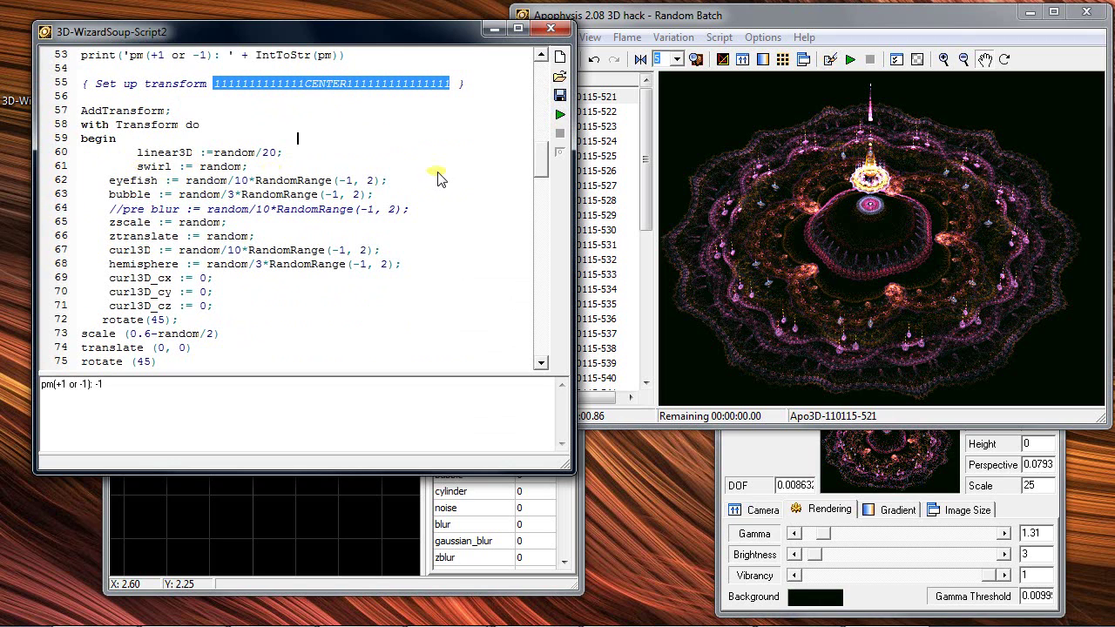
{"action": "left_click", "coordinate": [551, 27]}
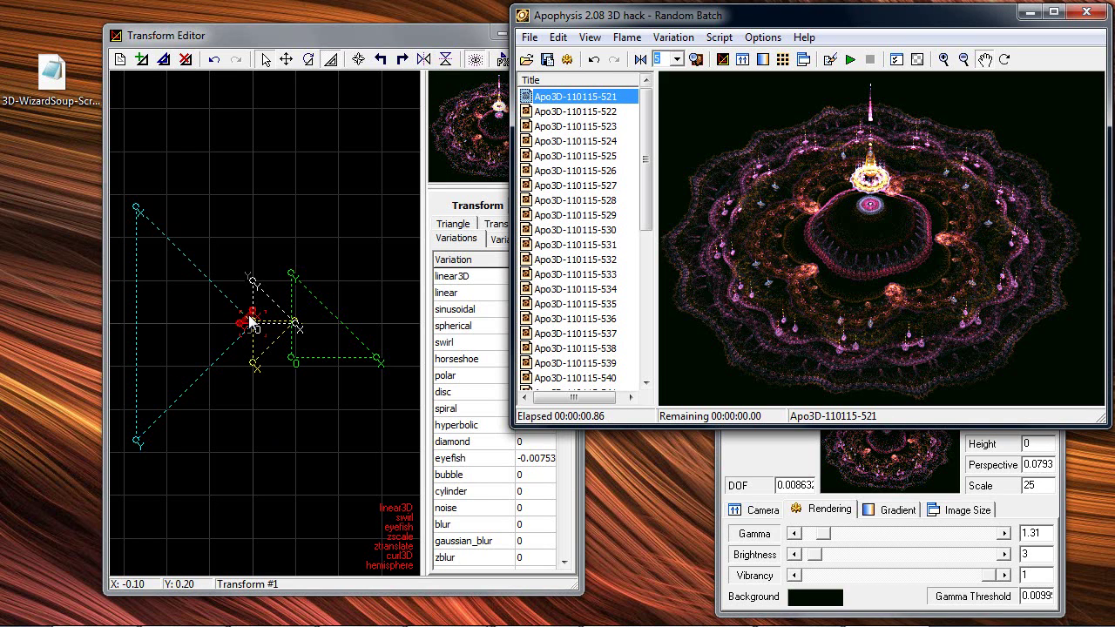
Step: Scale up transform 1's triangle, retune linear3D, swirl and eyefish, and set zscale 0.6664, ztranslate 0.295562
{"action": "left_click_drag", "start_coordinate": [251, 322], "coordinate": [245, 297]}
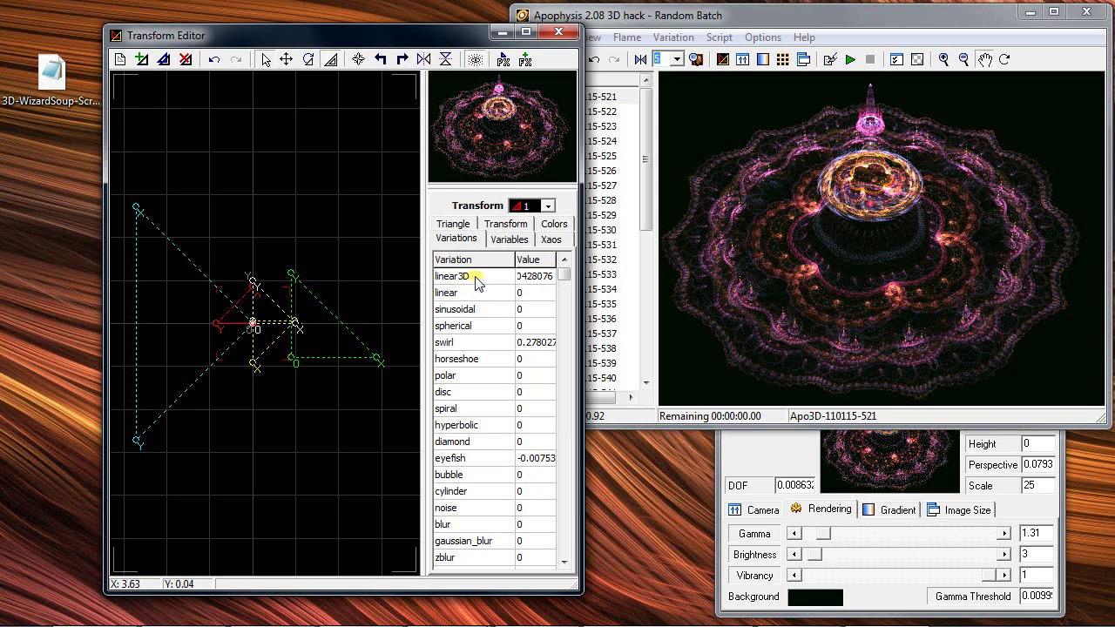
{"action": "left_click_drag", "start_coordinate": [474, 283], "coordinate": [475, 284]}
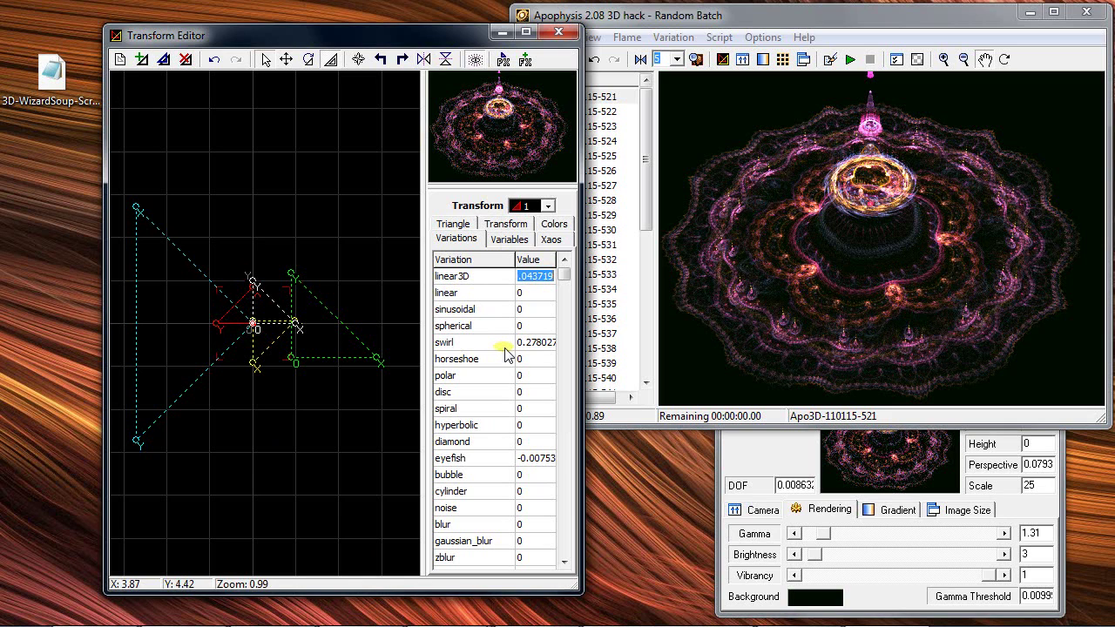
{"action": "left_click_drag", "start_coordinate": [494, 350], "coordinate": [493, 357]}
{"action": "left_click_drag", "start_coordinate": [488, 459], "coordinate": [489, 466]}
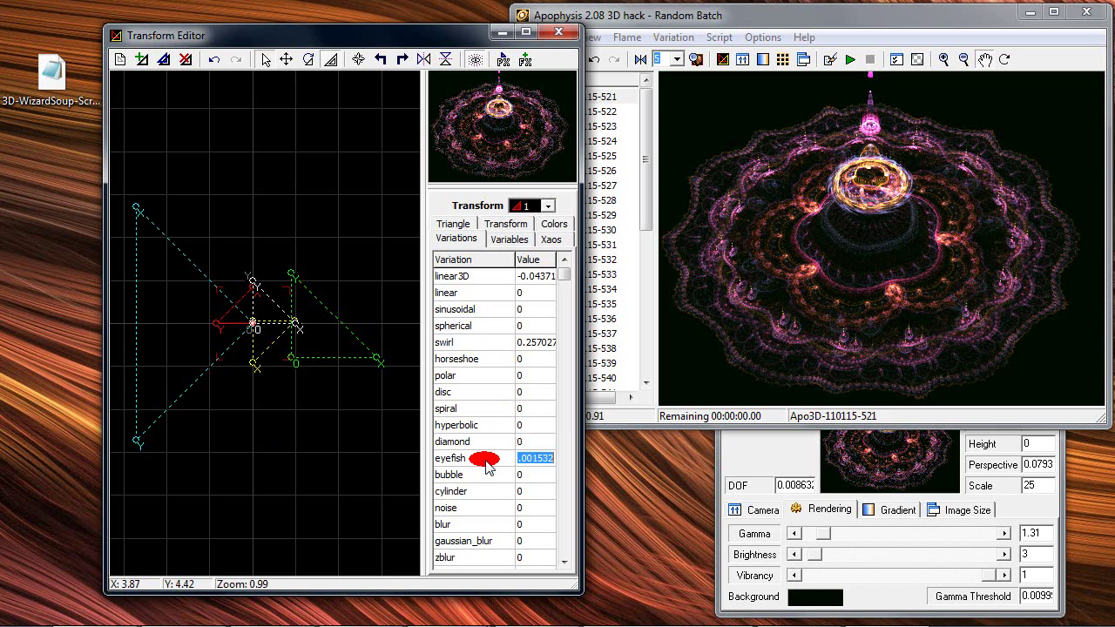
{"action": "left_click_drag", "start_coordinate": [487, 468], "coordinate": [485, 468]}
{"action": "left_click", "coordinate": [562, 488]}
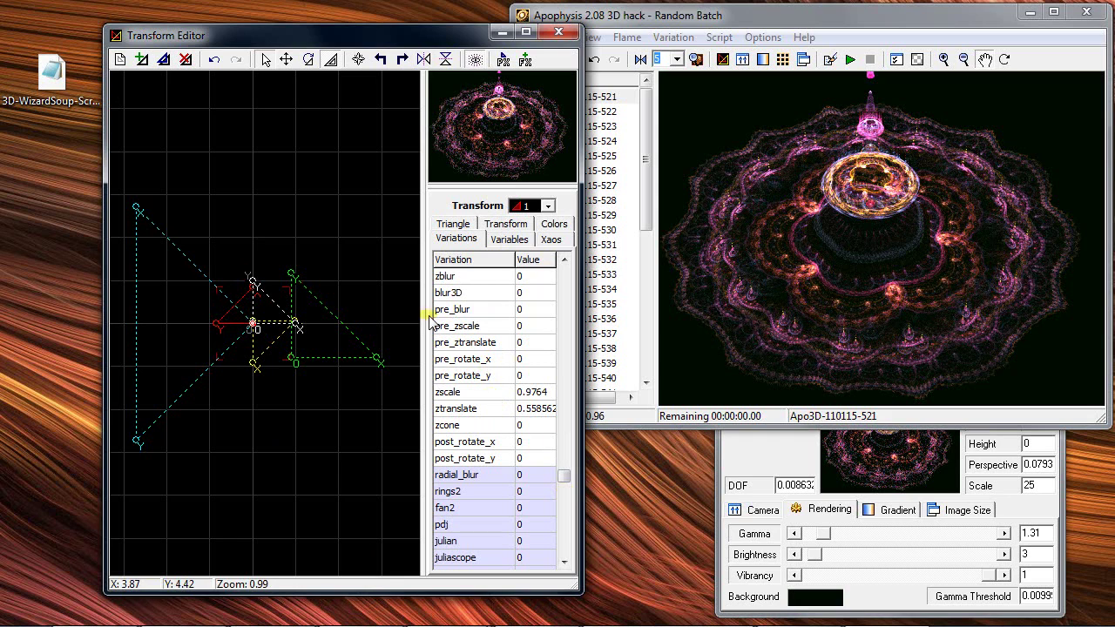
{"action": "left_click_drag", "start_coordinate": [478, 398], "coordinate": [492, 414]}
{"action": "left_click", "coordinate": [489, 409]}
Step: Shrink transform 2's triangle to about 22%, move and rotate it, and lower juliascope to 1.62721
{"action": "left_click", "coordinate": [525, 206]}
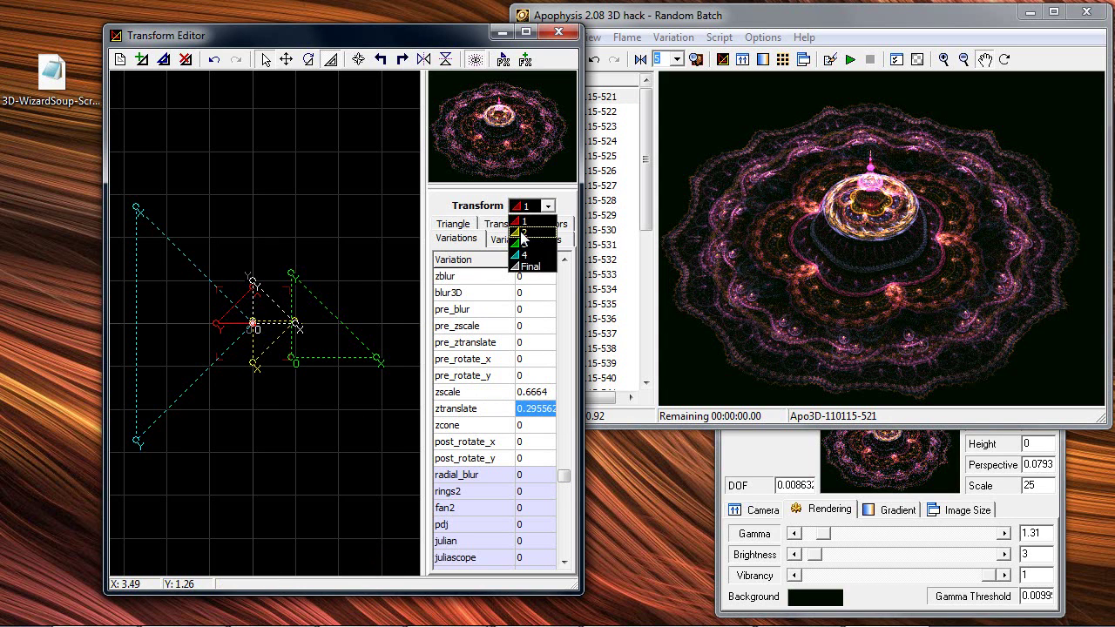
{"action": "left_click", "coordinate": [522, 232]}
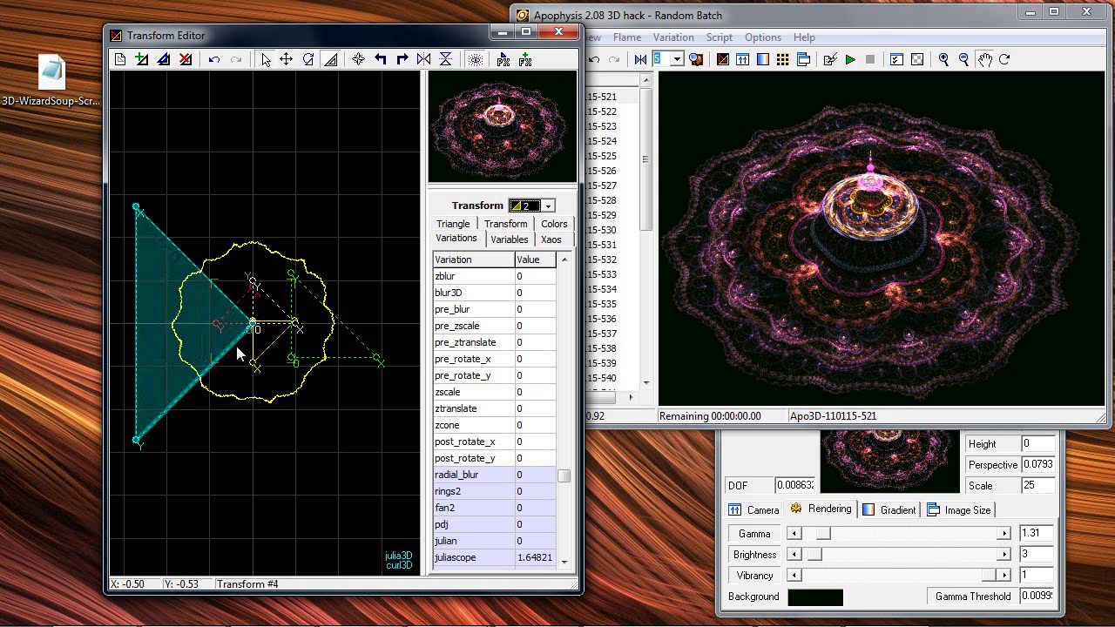
{"action": "left_click_drag", "start_coordinate": [267, 342], "coordinate": [301, 400]}
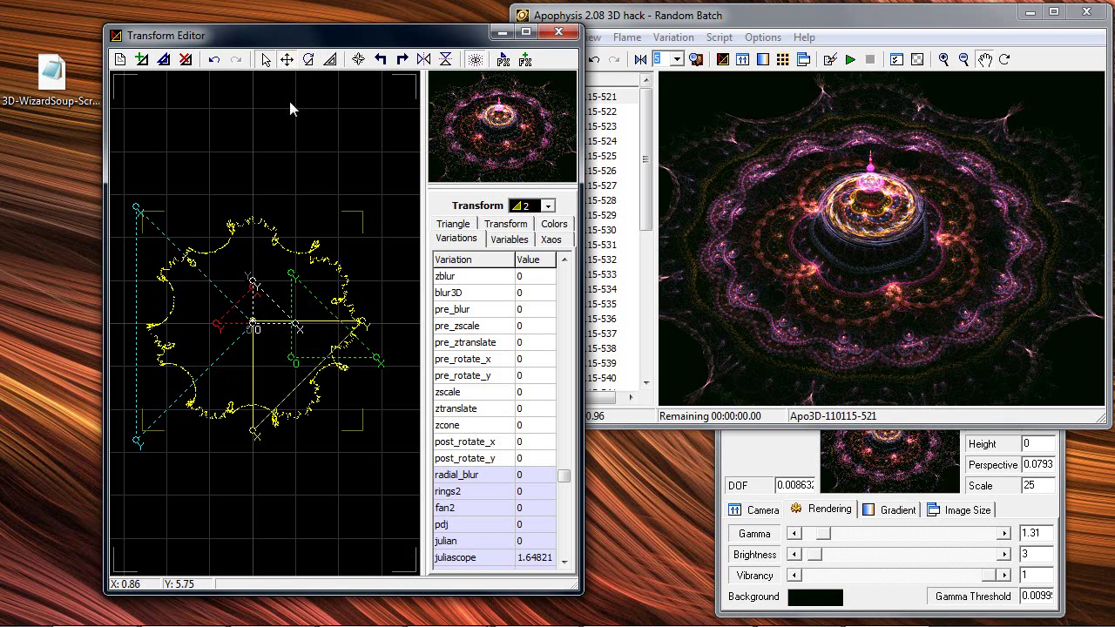
{"action": "left_click_drag", "start_coordinate": [254, 314], "coordinate": [277, 321]}
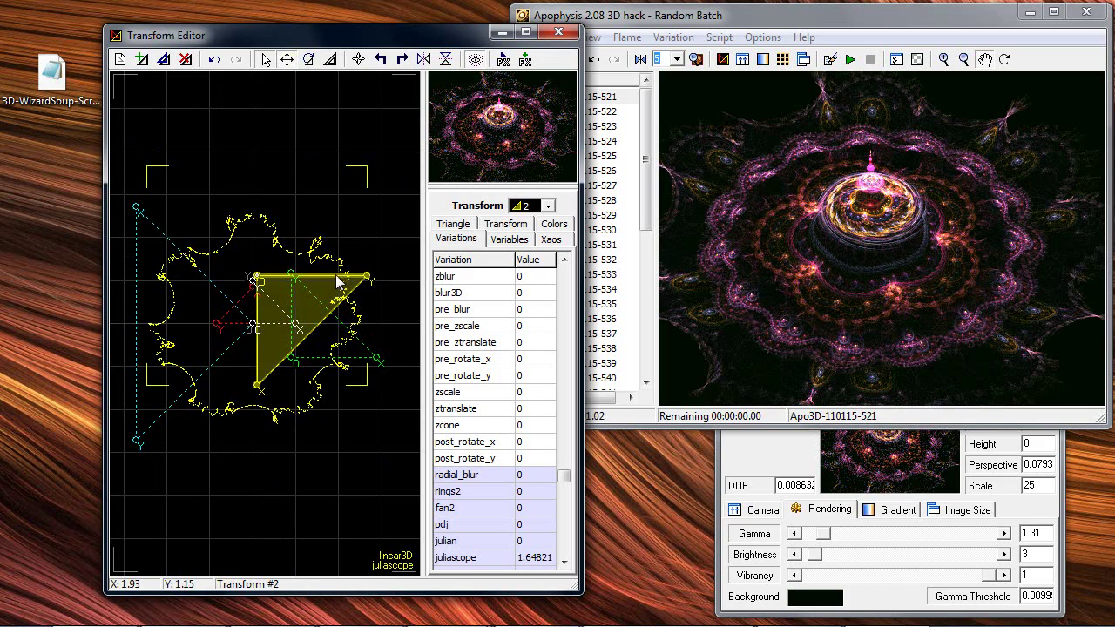
{"action": "left_click_drag", "start_coordinate": [338, 281], "coordinate": [307, 282]}
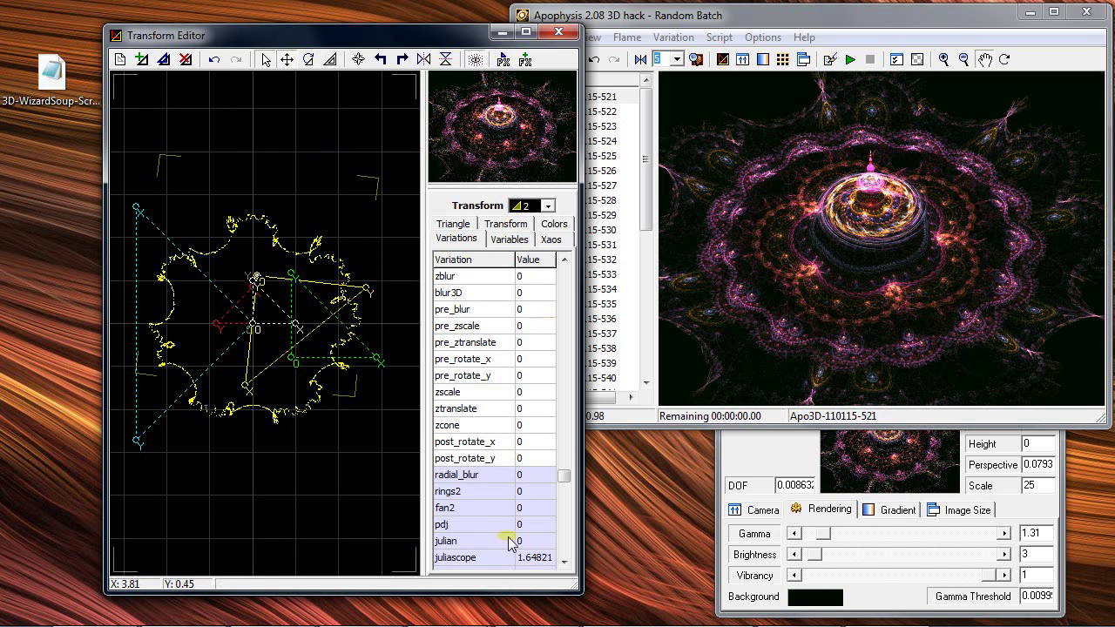
{"action": "mouse_move", "coordinate": [512, 565]}
{"action": "left_mouse_down"}
{"action": "mouse_move", "coordinate": [495, 563]}
{"action": "mouse_move", "coordinate": [533, 565]}
{"action": "left_mouse_up"}
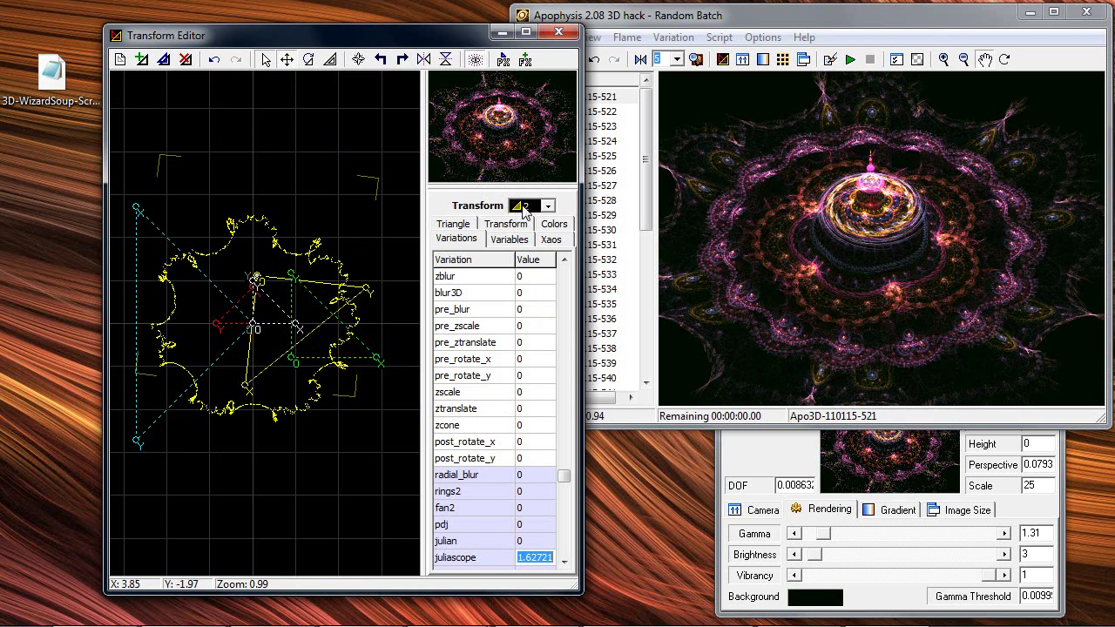
Step: Set transform 3's julian amount to 0.28581 and raise transform 4's julia3D to 1.25377
{"action": "left_click", "coordinate": [525, 206]}
{"action": "left_click", "coordinate": [527, 245]}
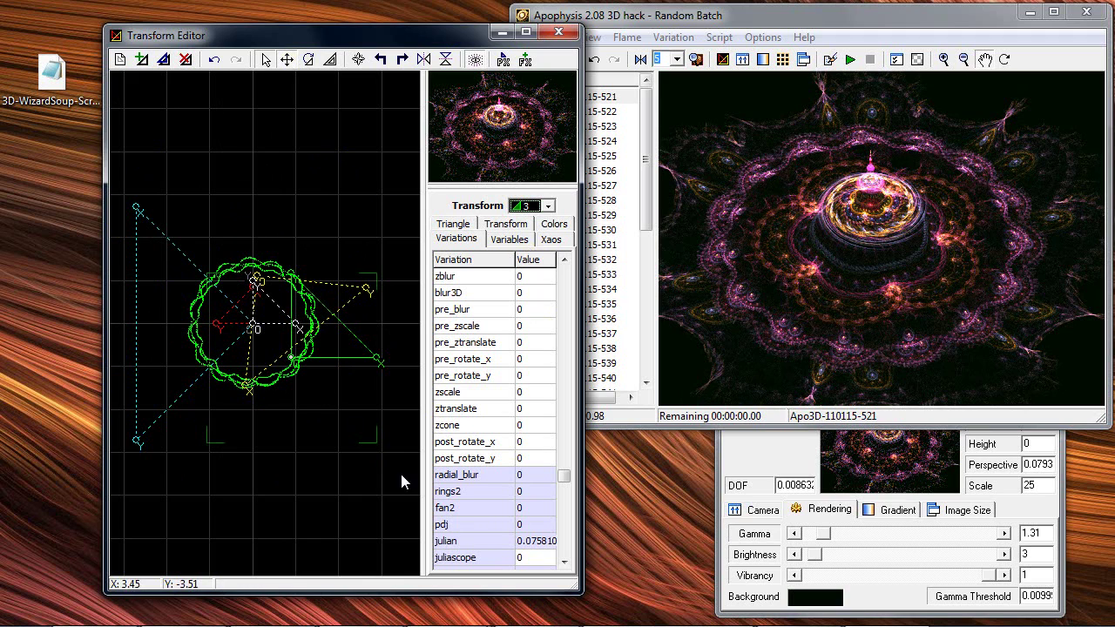
{"action": "left_click", "coordinate": [565, 562]}
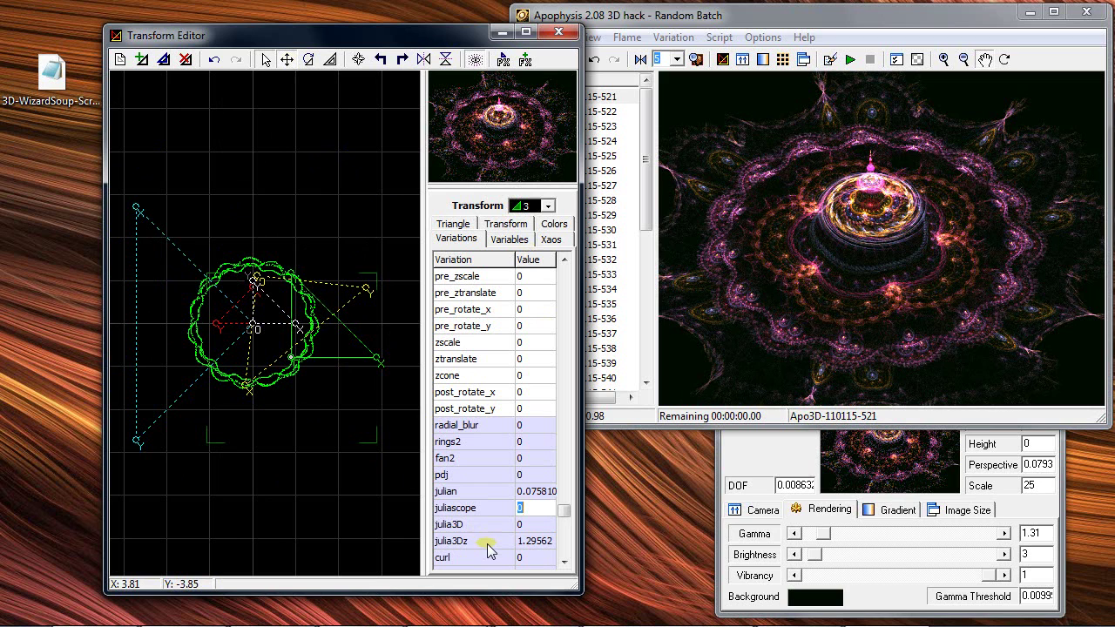
{"action": "left_click", "coordinate": [489, 495]}
{"action": "left_click_drag", "start_coordinate": [489, 495], "coordinate": [489, 494]}
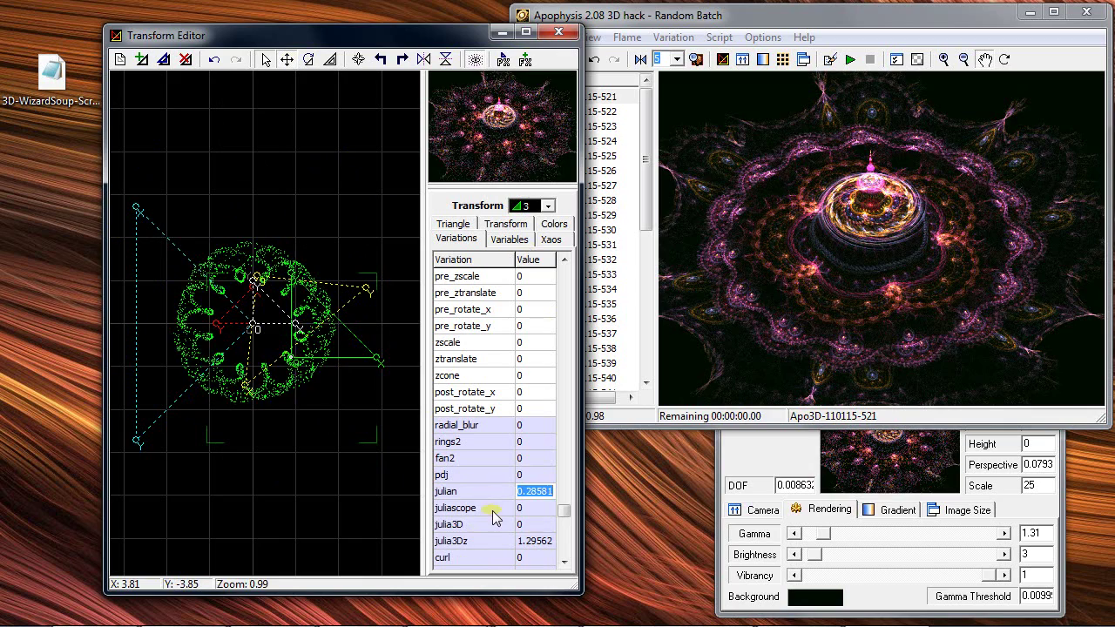
{"action": "left_click_drag", "start_coordinate": [487, 541], "coordinate": [485, 543]}
{"action": "left_click", "coordinate": [181, 324]}
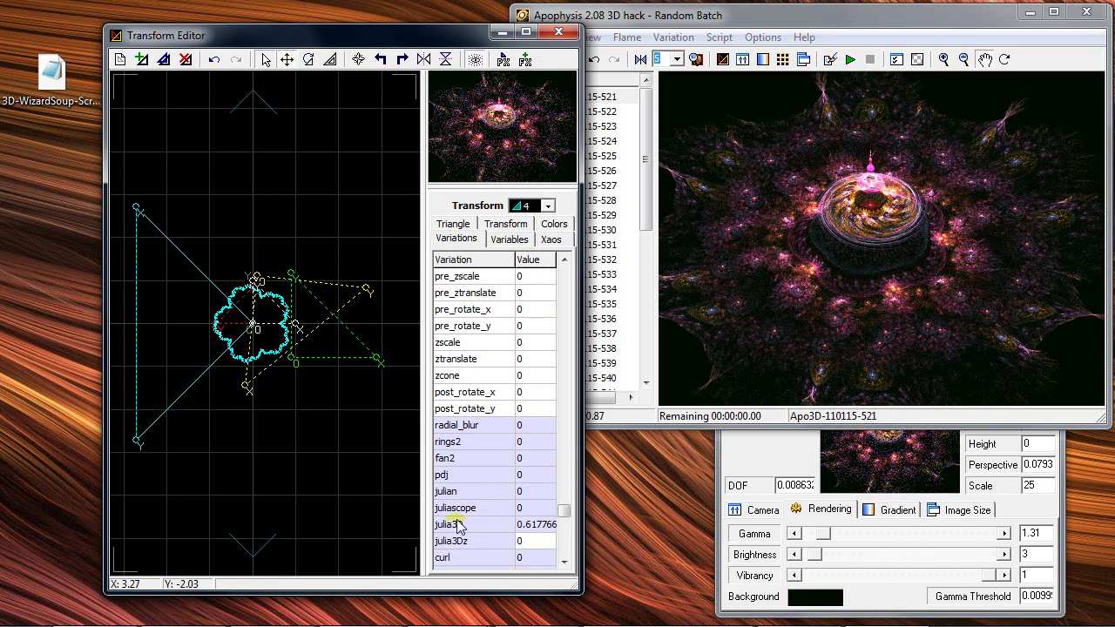
{"action": "mouse_move", "coordinate": [458, 528]}
{"action": "left_mouse_down"}
{"action": "mouse_move", "coordinate": [475, 529]}
{"action": "mouse_move", "coordinate": [456, 520]}
{"action": "mouse_move", "coordinate": [424, 542]}
{"action": "mouse_move", "coordinate": [453, 521]}
{"action": "mouse_move", "coordinate": [444, 526]}
{"action": "left_mouse_up"}
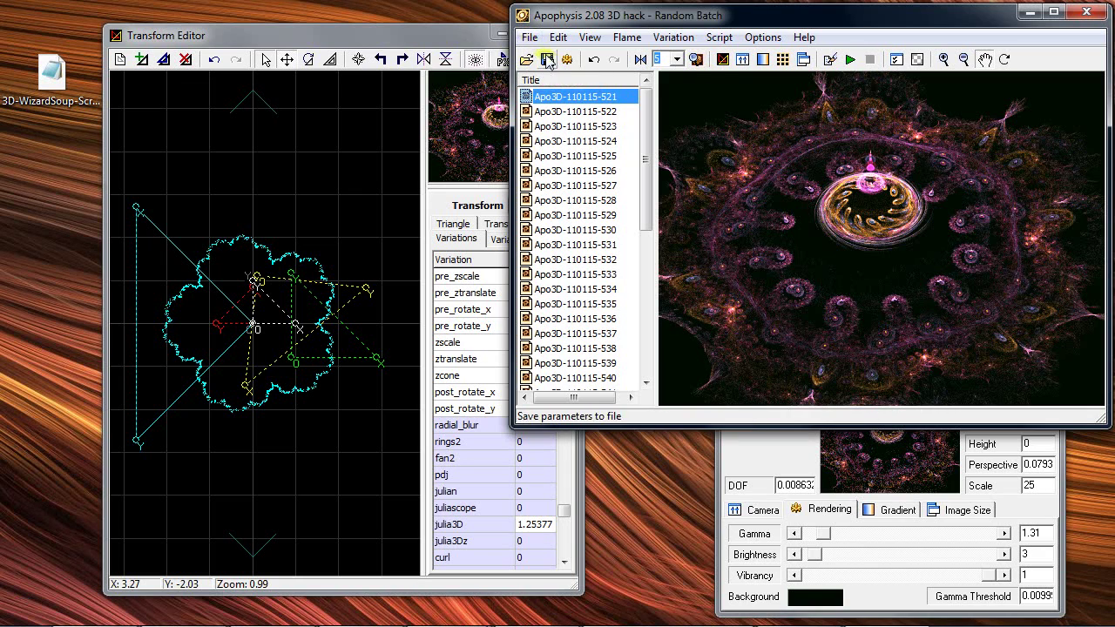
Step: Save the flame to wss1.flame on the Desktop under the title 'circus'
{"action": "left_click", "coordinate": [547, 61]}
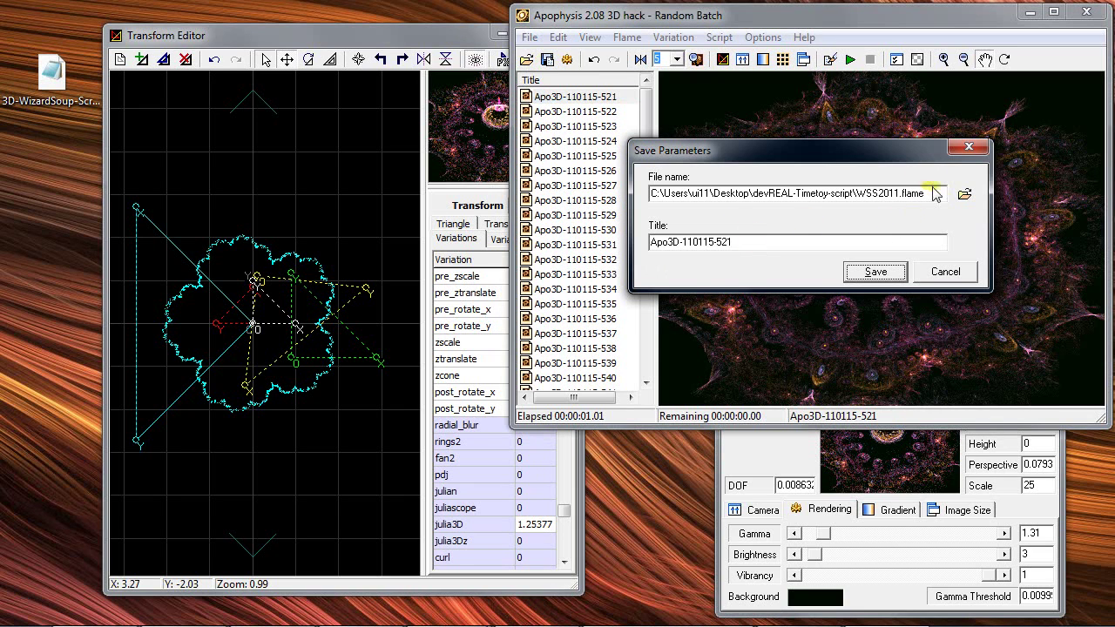
{"action": "left_click", "coordinate": [963, 194]}
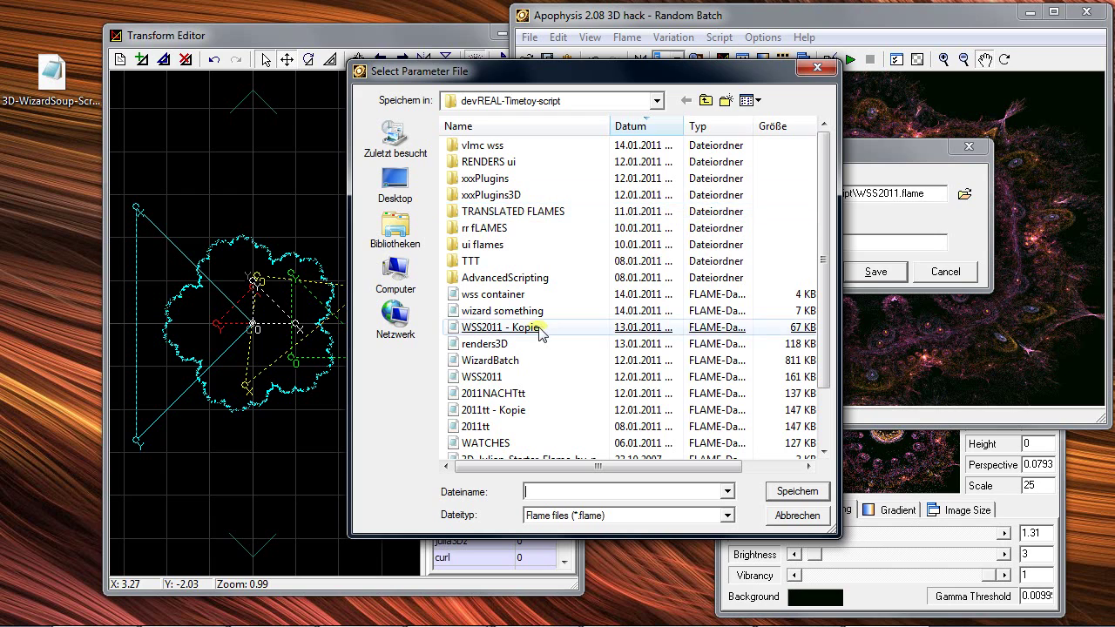
{"action": "left_click", "coordinate": [396, 181]}
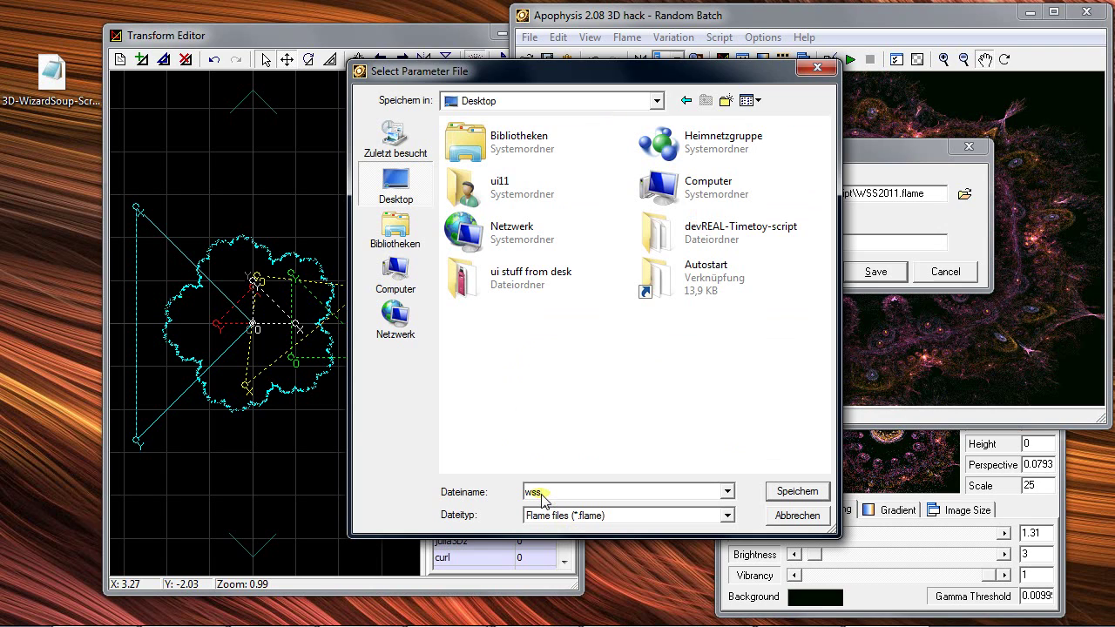
{"action": "left_click", "coordinate": [793, 492]}
{"action": "left_click_drag", "start_coordinate": [754, 244], "coordinate": [484, 247]}
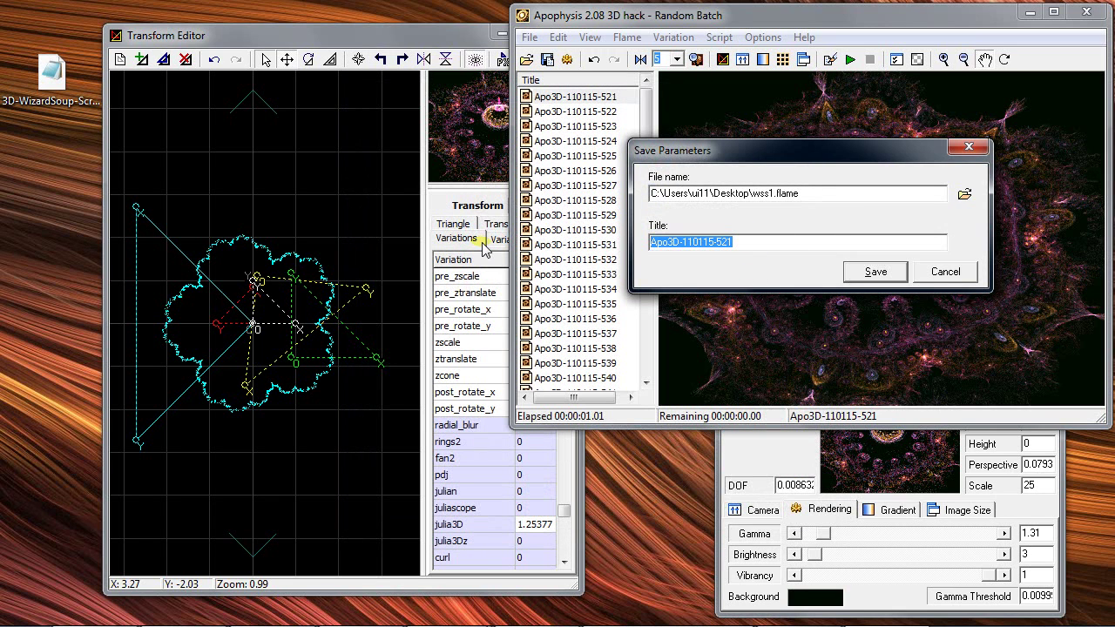
{"action": "type", "text": "circus"}
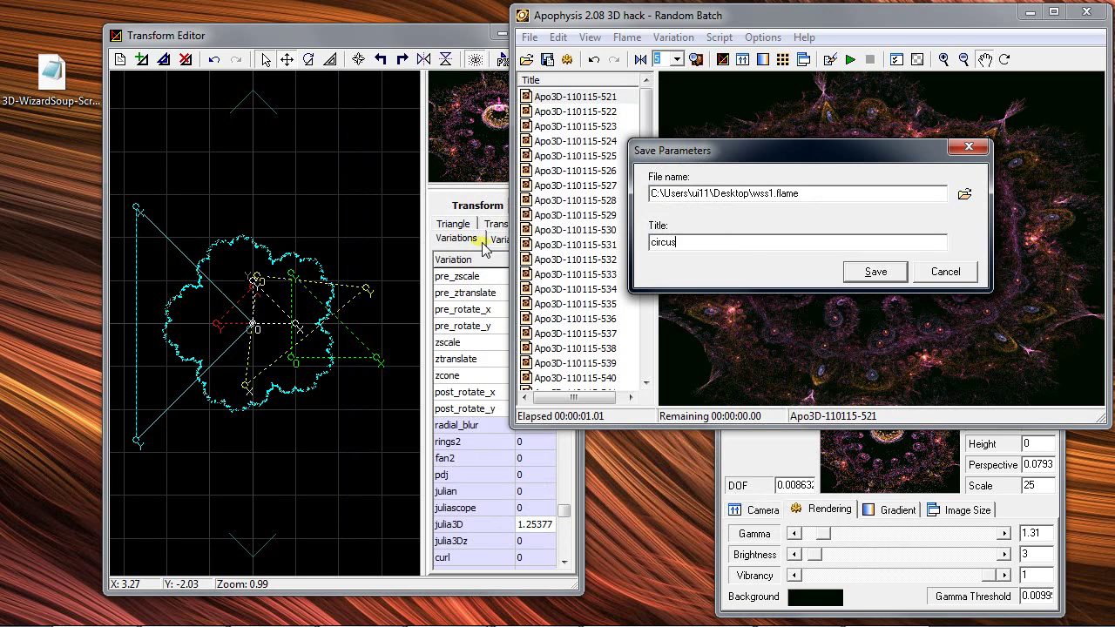
{"action": "key", "text": "Return"}
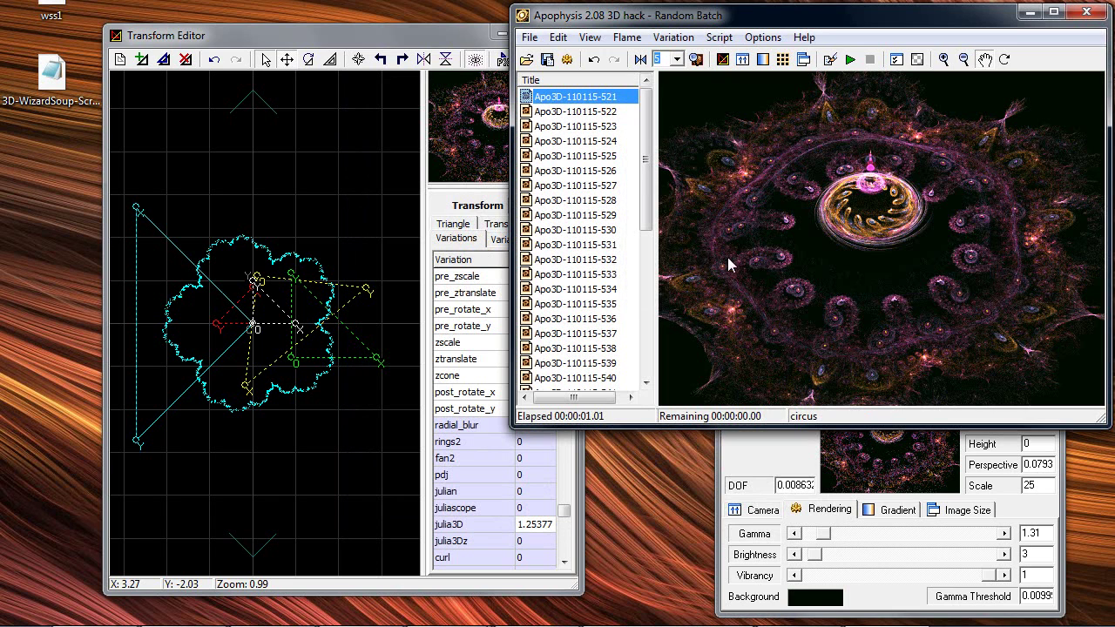
Step: Open wss1.flame from the Desktop
{"action": "left_click", "coordinate": [526, 60]}
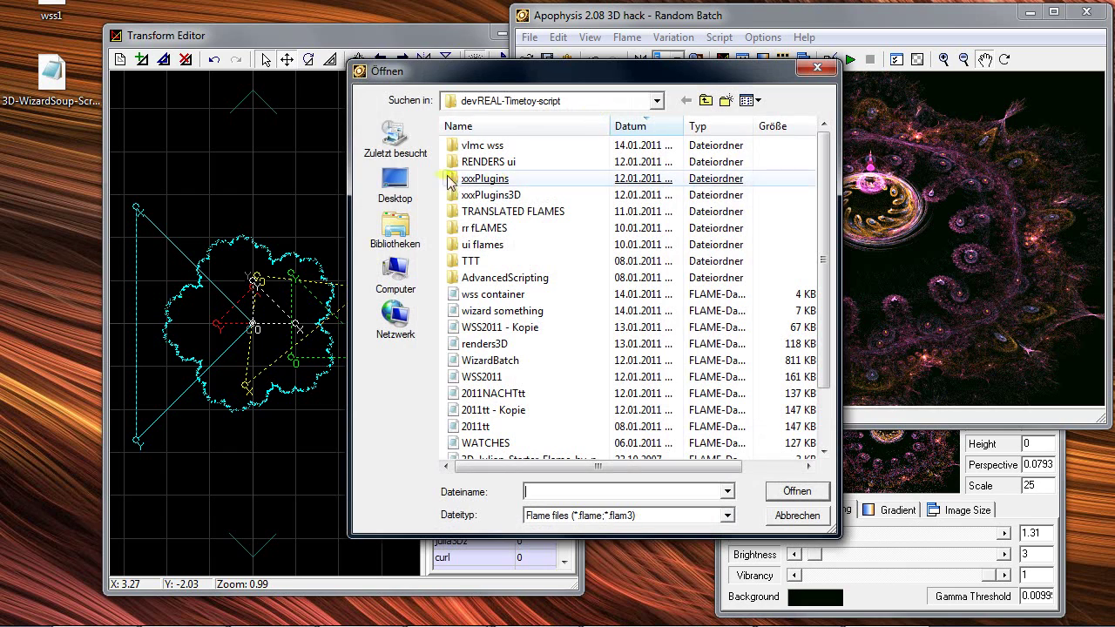
{"action": "left_click", "coordinate": [401, 183]}
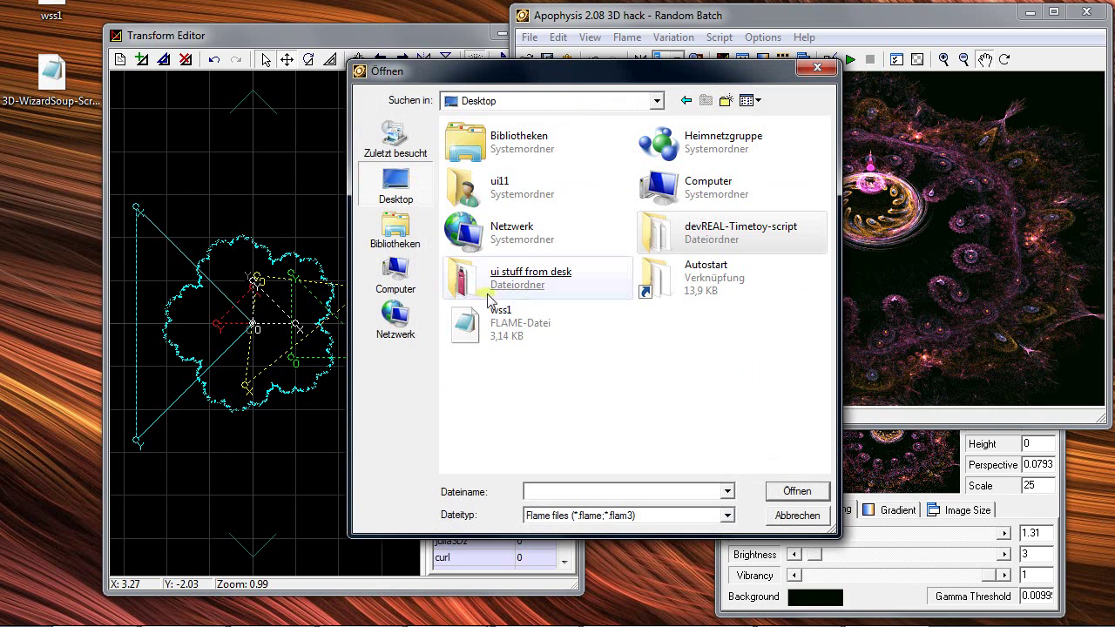
{"action": "left_click", "coordinate": [499, 322]}
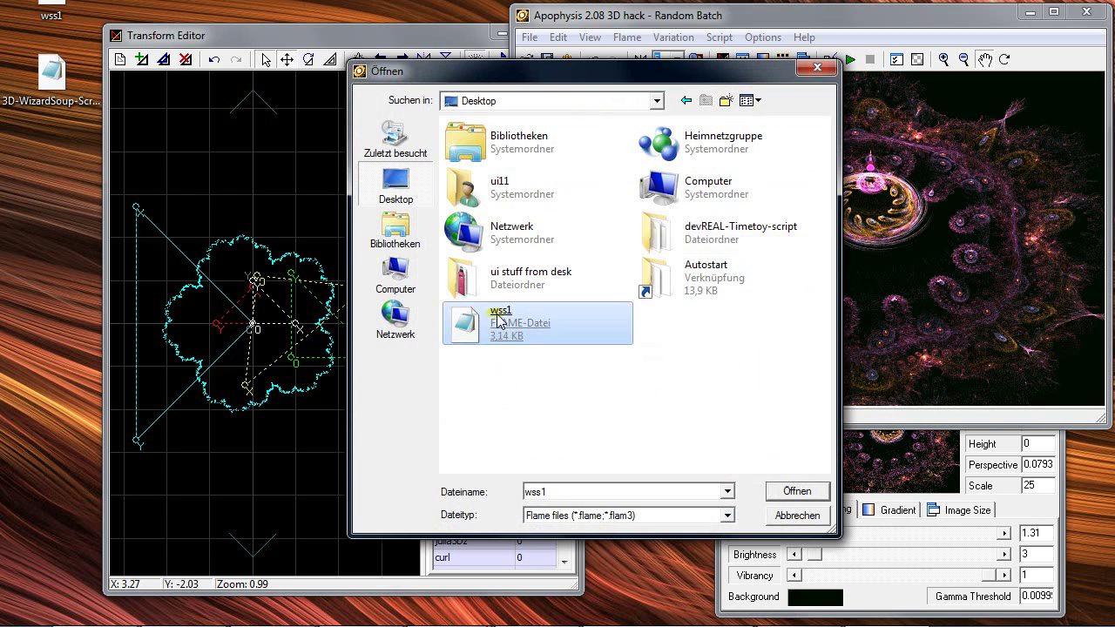
{"action": "double_click", "coordinate": [499, 321]}
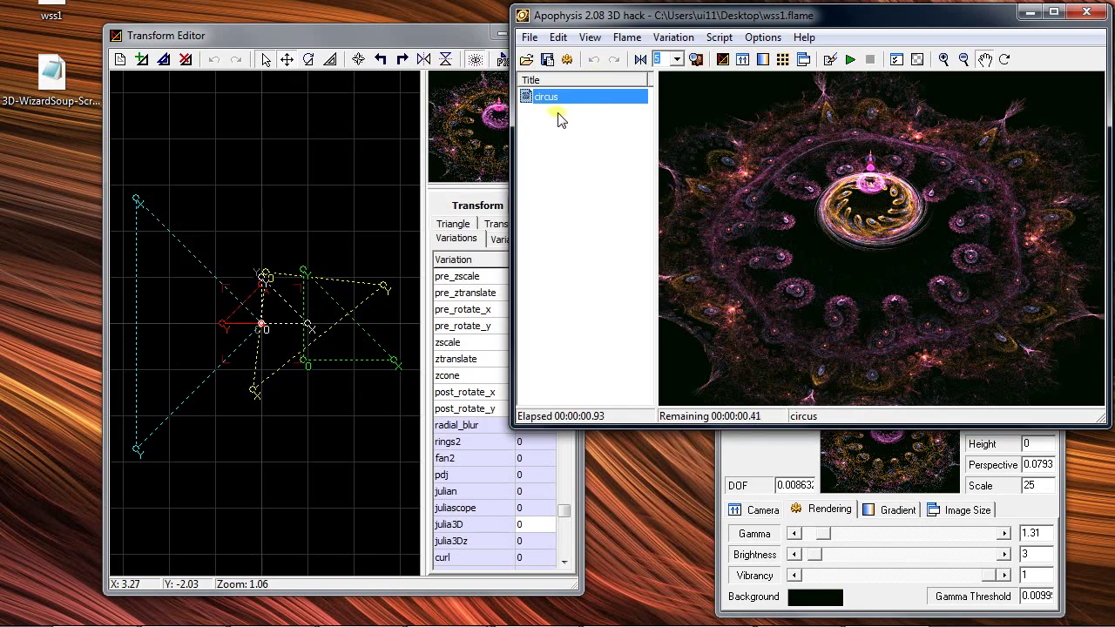
Step: Rerun the script repeatedly until a pink-violet concentric flame appears
{"action": "left_click", "coordinate": [850, 59]}
{"action": "left_click", "coordinate": [851, 61]}
{"action": "left_click", "coordinate": [853, 61]}
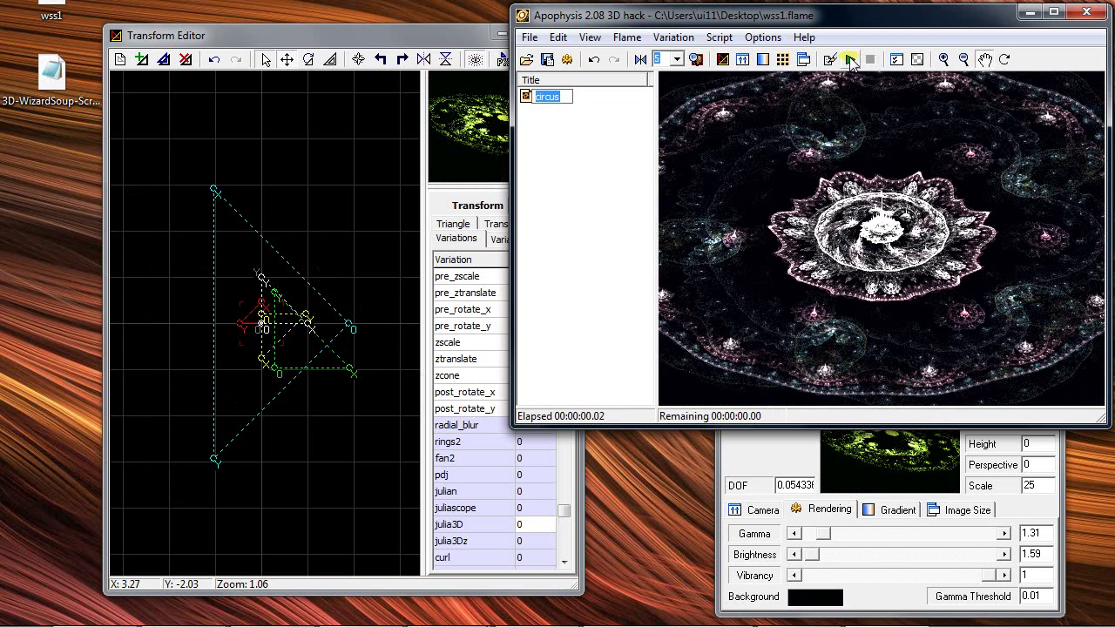
{"action": "left_click", "coordinate": [851, 61]}
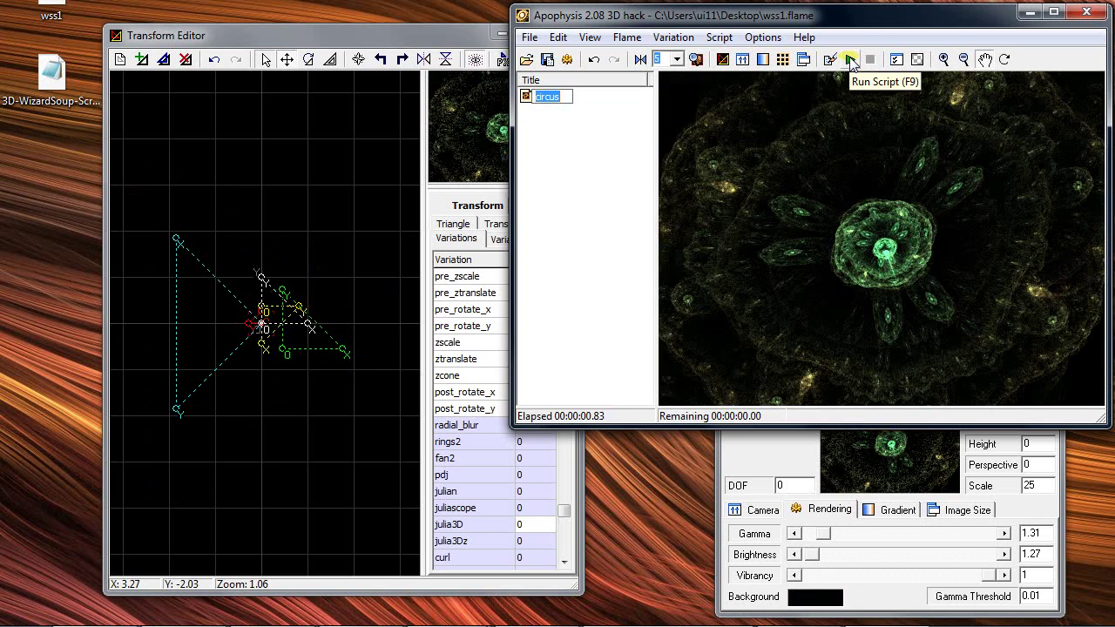
{"action": "left_click", "coordinate": [851, 61]}
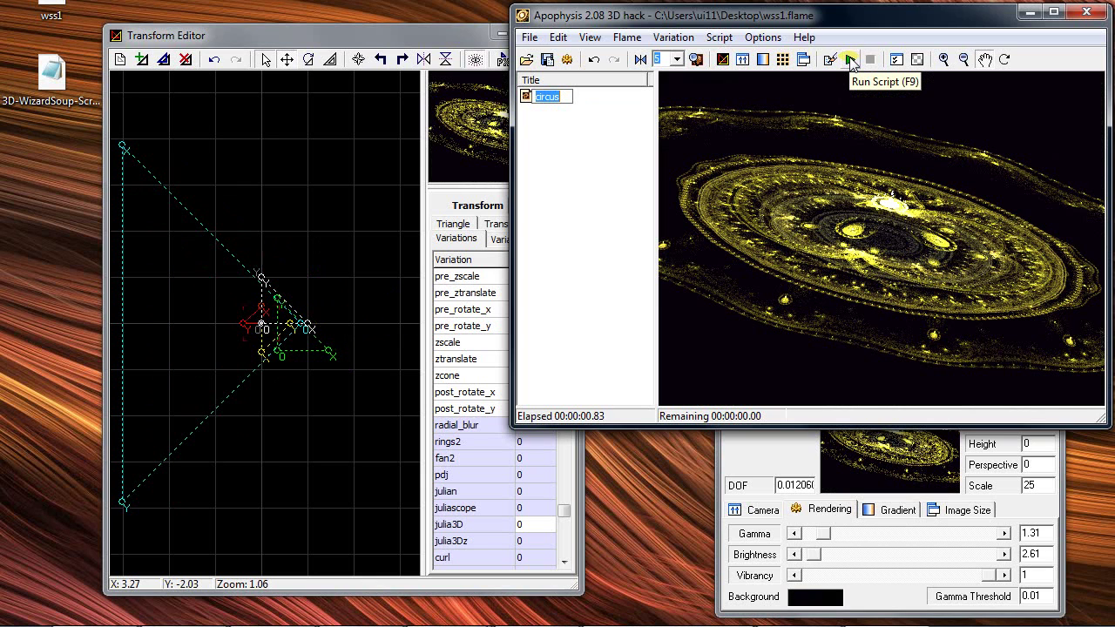
{"action": "left_click", "coordinate": [851, 61]}
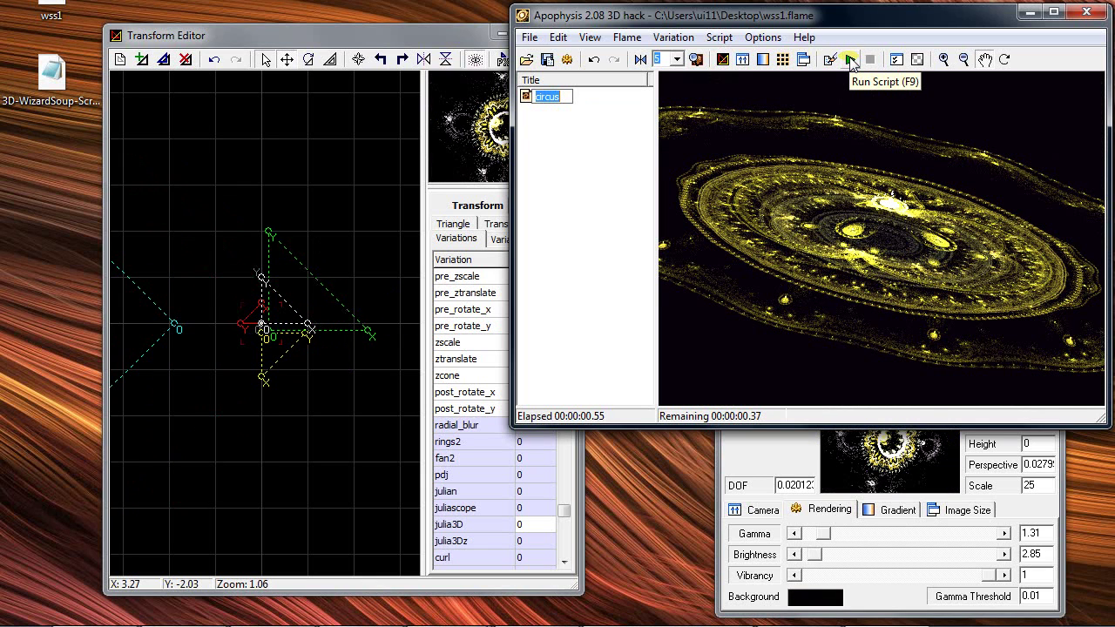
{"action": "left_click", "coordinate": [851, 61]}
{"action": "left_click", "coordinate": [851, 61]}
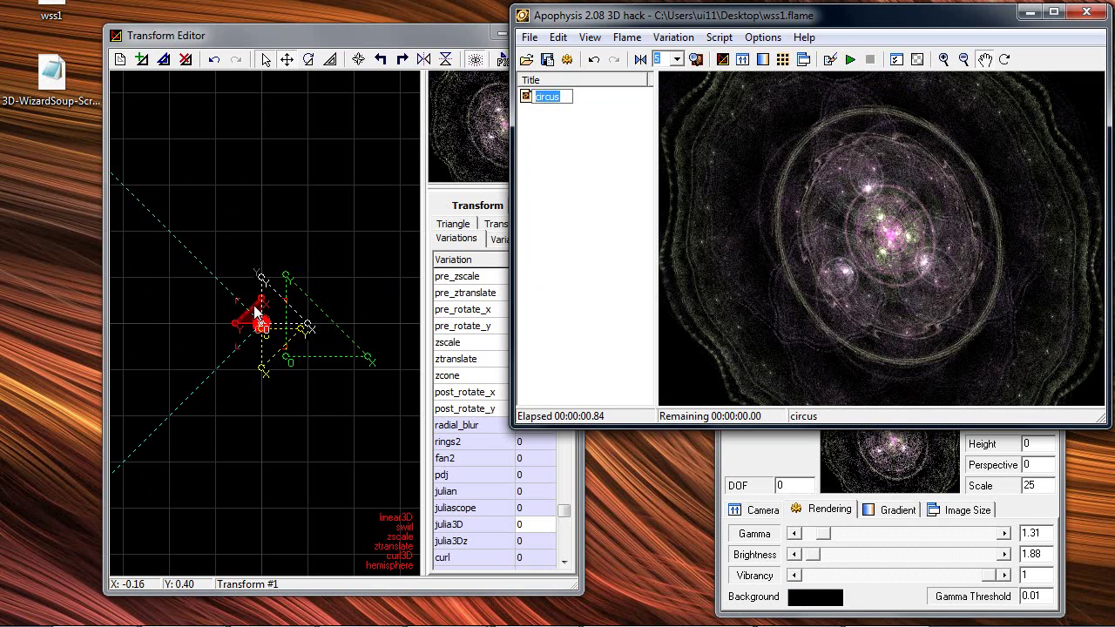
Step: Enlarge transform 1's triangle (zscale about 0.91) and raise its ztranslate to 1.54784
{"action": "mouse_move", "coordinate": [254, 308]}
{"action": "left_mouse_down"}
{"action": "mouse_move", "coordinate": [232, 282]}
{"action": "mouse_move", "coordinate": [262, 321]}
{"action": "left_mouse_up"}
{"action": "left_click_drag", "start_coordinate": [445, 364], "coordinate": [487, 343]}
{"action": "left_click", "coordinate": [501, 224]}
{"action": "left_click", "coordinate": [459, 224]}
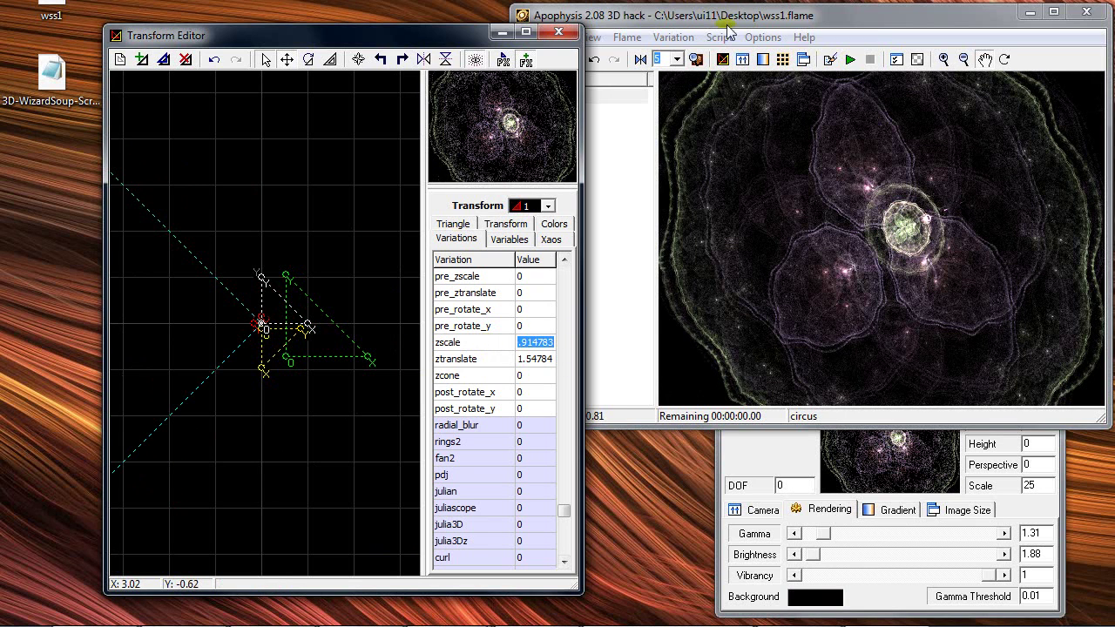
{"action": "left_click", "coordinate": [722, 59]}
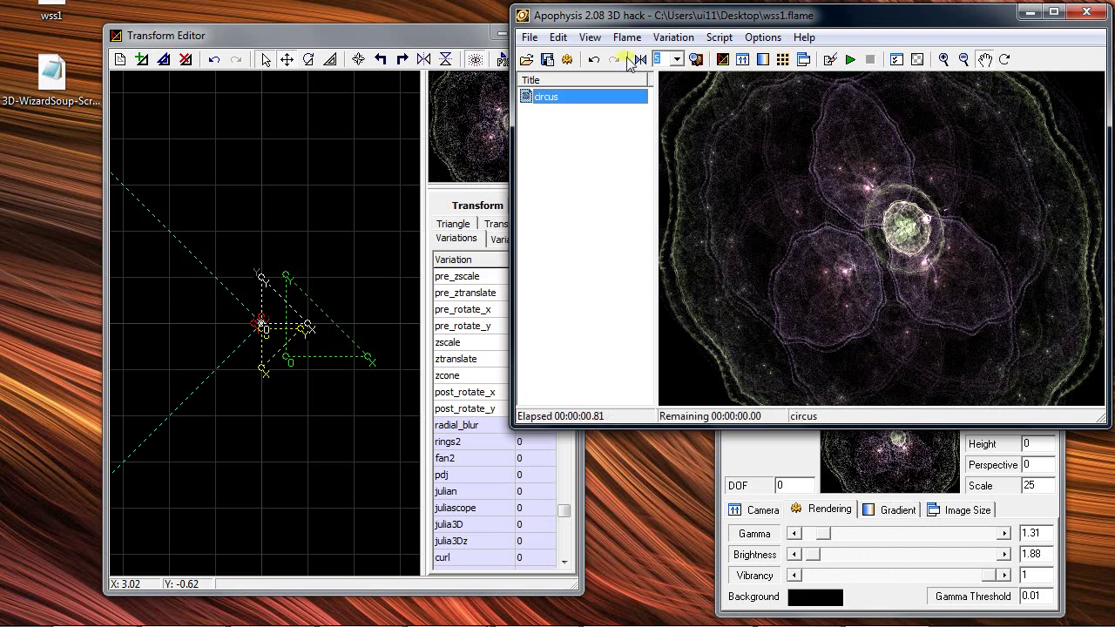
Step: Save the current flame into wss1.flame titled 'cloudly', then check circus and cloudly in the list
{"action": "left_click", "coordinate": [547, 59]}
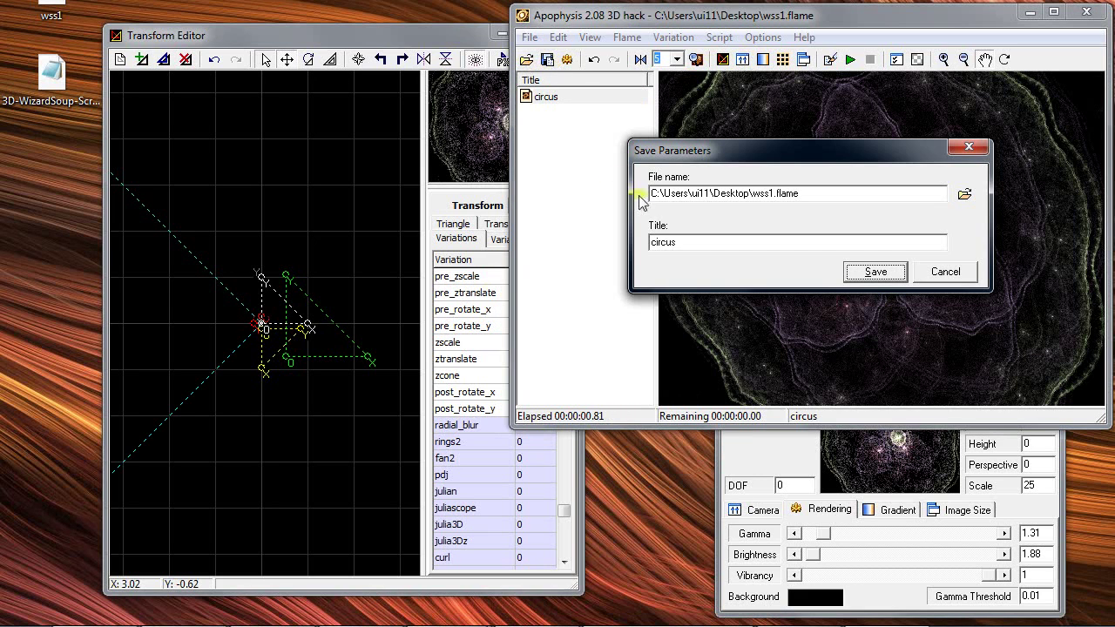
{"action": "double_click", "coordinate": [667, 243]}
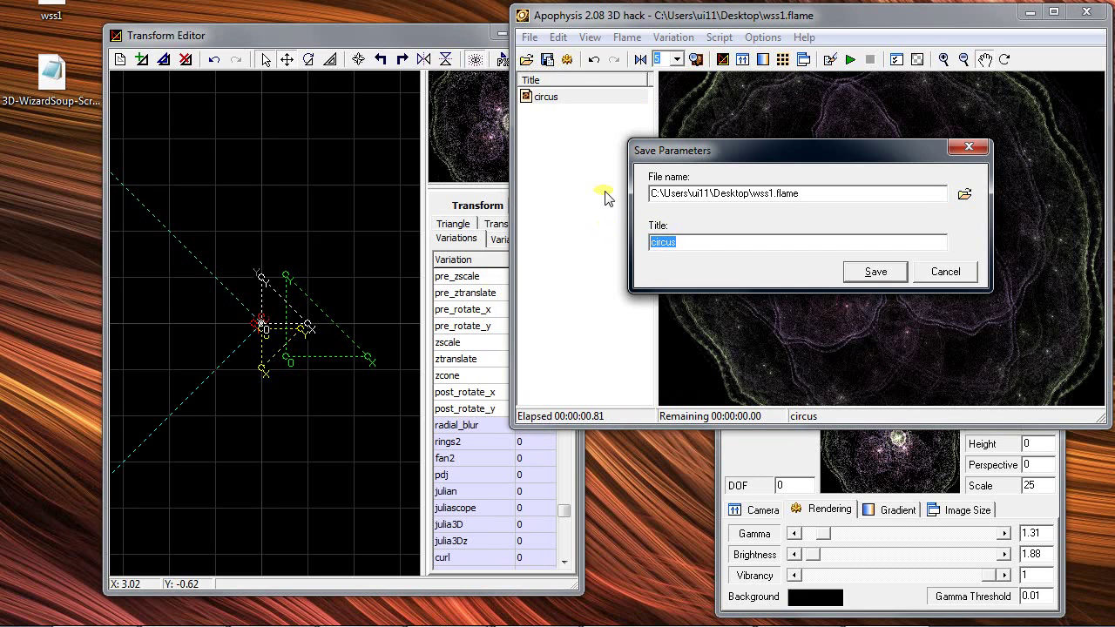
{"action": "type", "text": "cloudly"}
{"action": "key", "text": "Return"}
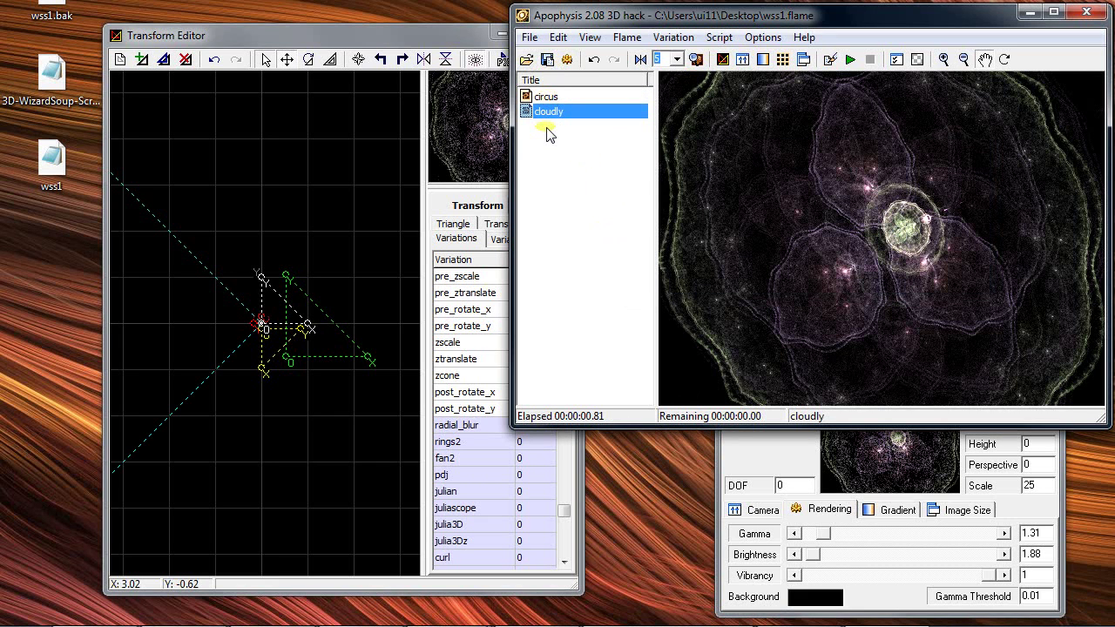
{"action": "left_click", "coordinate": [550, 98]}
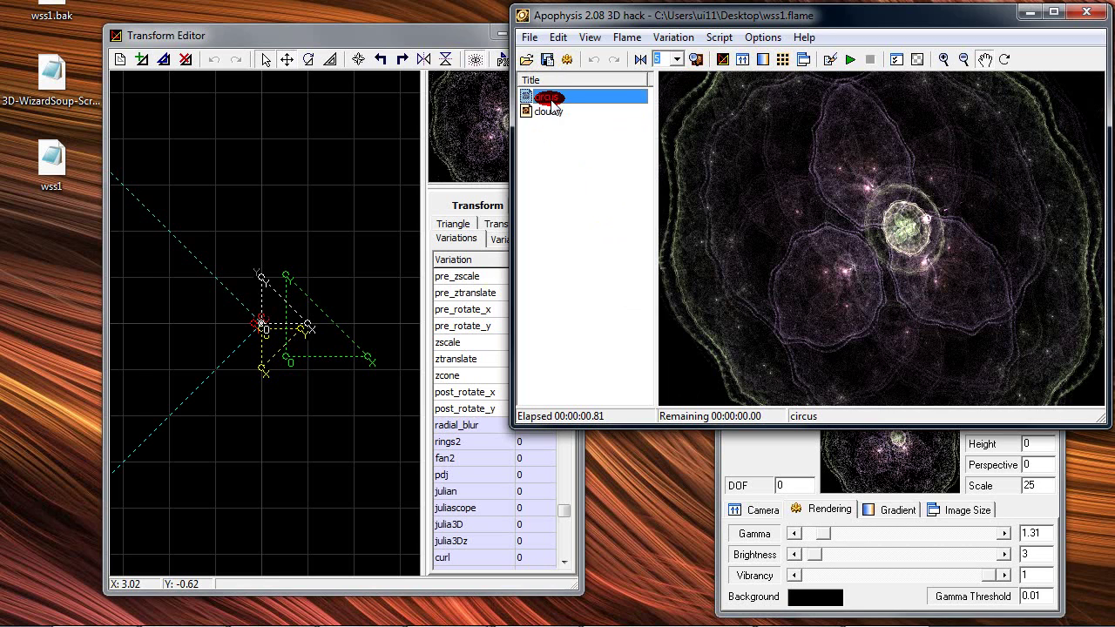
{"action": "left_click", "coordinate": [551, 113]}
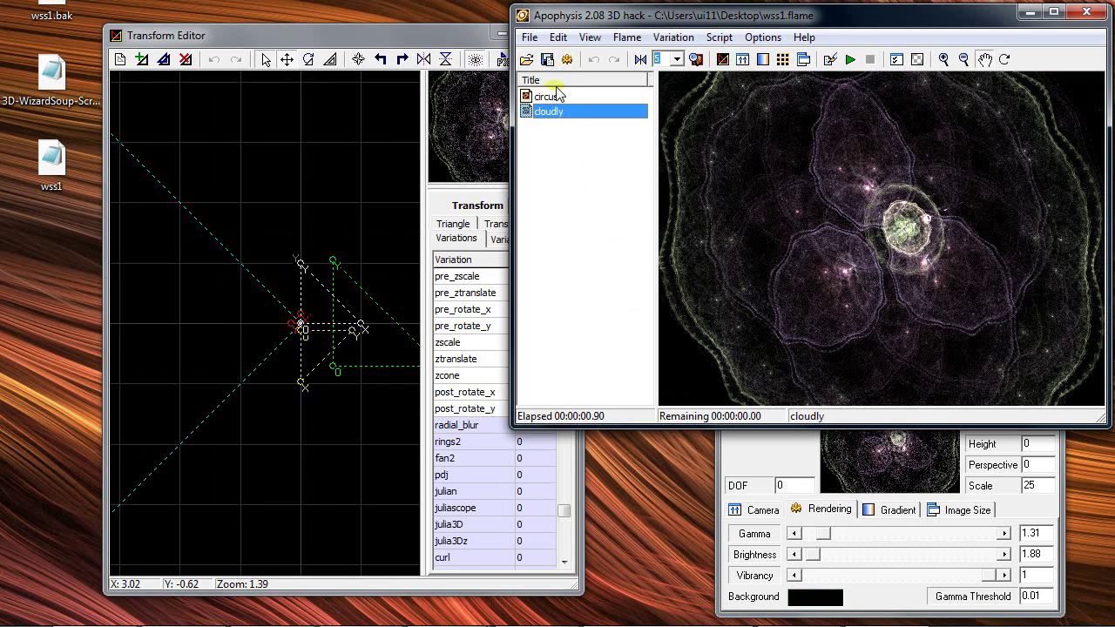
Step: Set up a disk render of cloudly at 1024x768 and adjust the output file name
{"action": "left_click", "coordinate": [567, 58]}
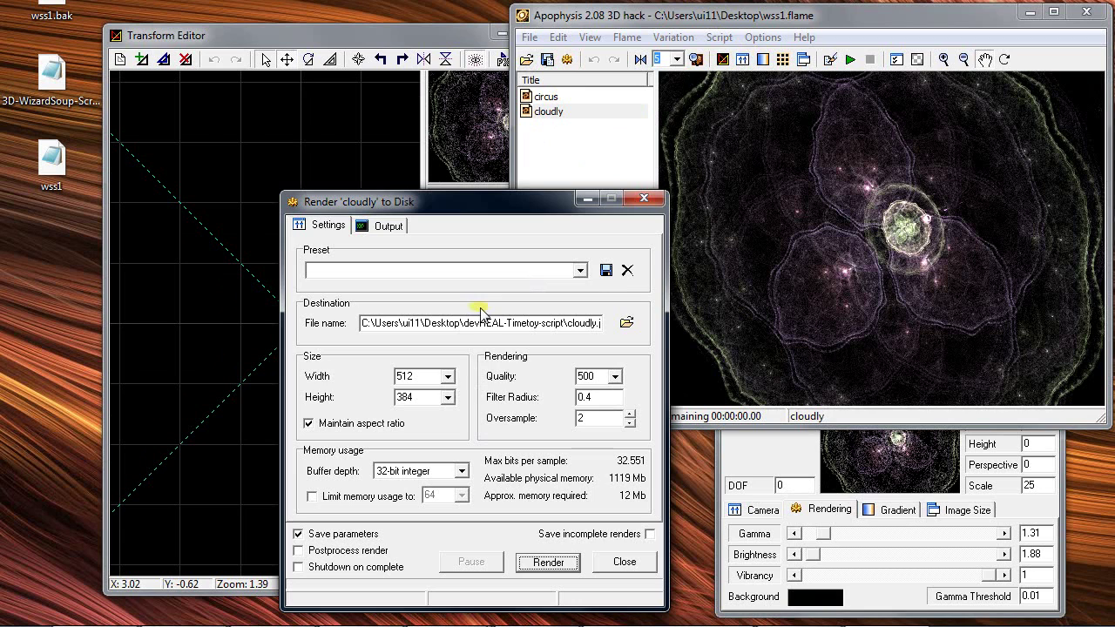
{"action": "left_click", "coordinate": [447, 377]}
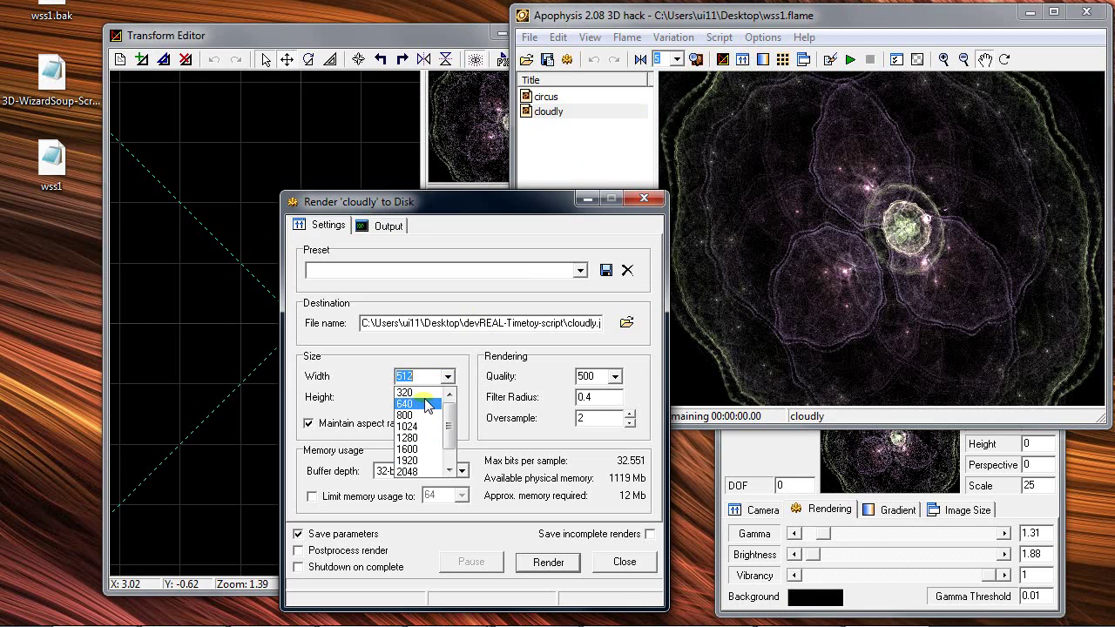
{"action": "left_click", "coordinate": [614, 376]}
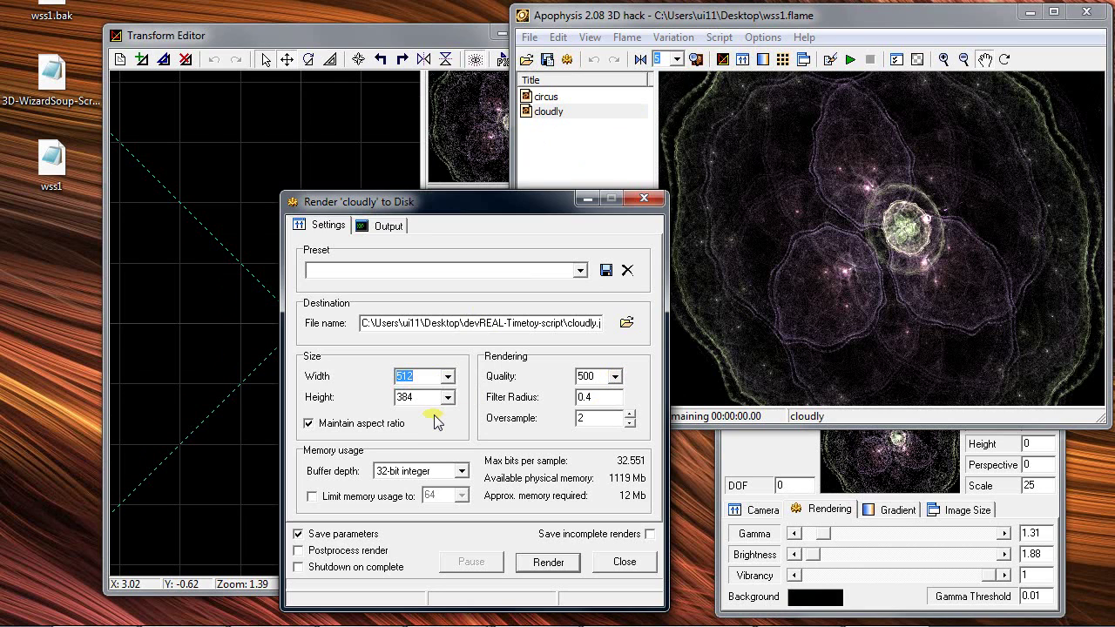
{"action": "left_click", "coordinate": [448, 377]}
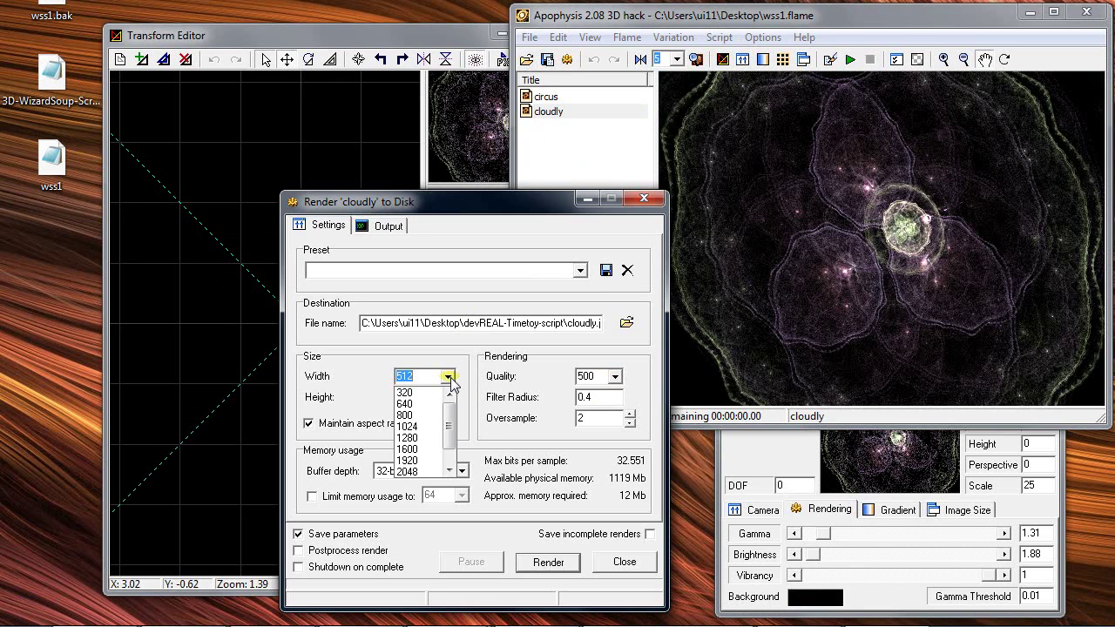
{"action": "left_click", "coordinate": [434, 427]}
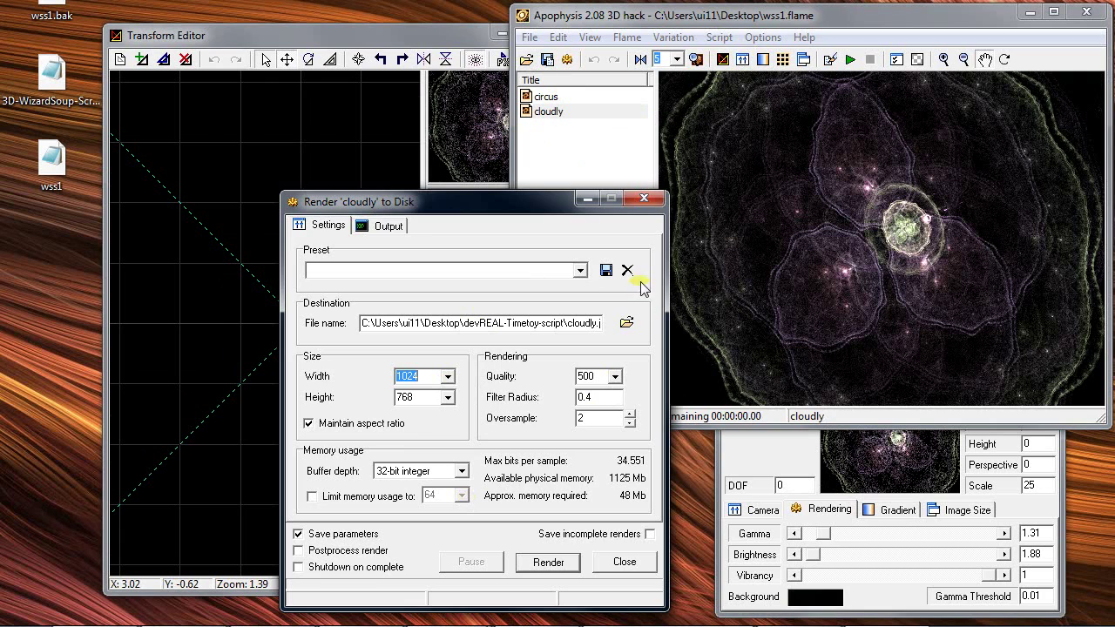
{"action": "double_click", "coordinate": [594, 324]}
{"action": "type", "text": "png"}
{"action": "left_click_drag", "start_coordinate": [596, 325], "coordinate": [552, 324]}
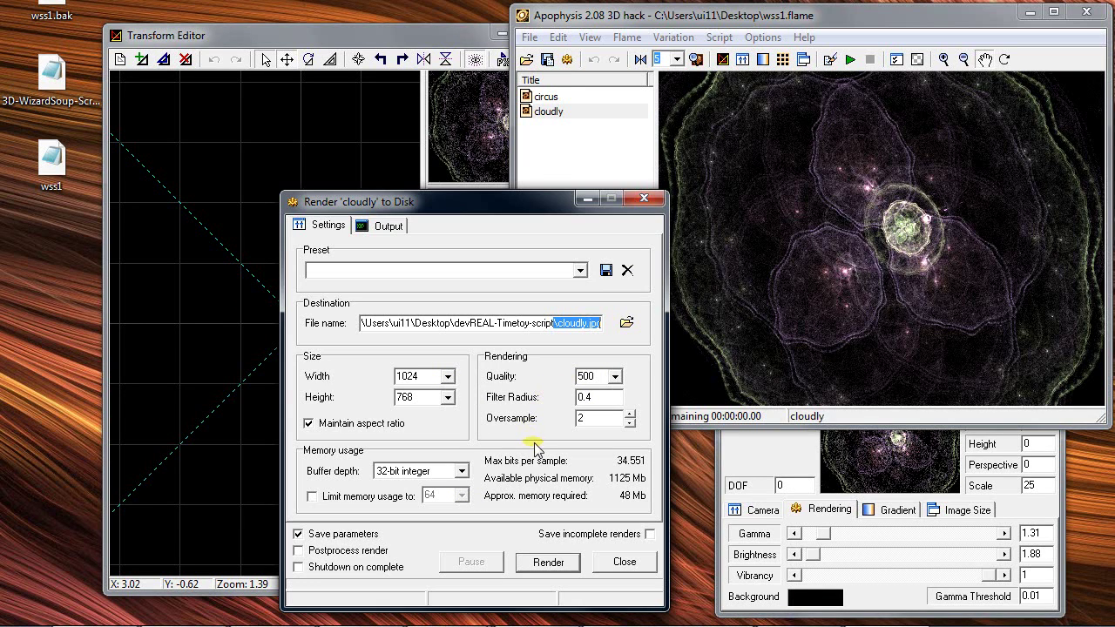
Step: Start the render, stop it early, and close the render window
{"action": "left_click", "coordinate": [548, 565]}
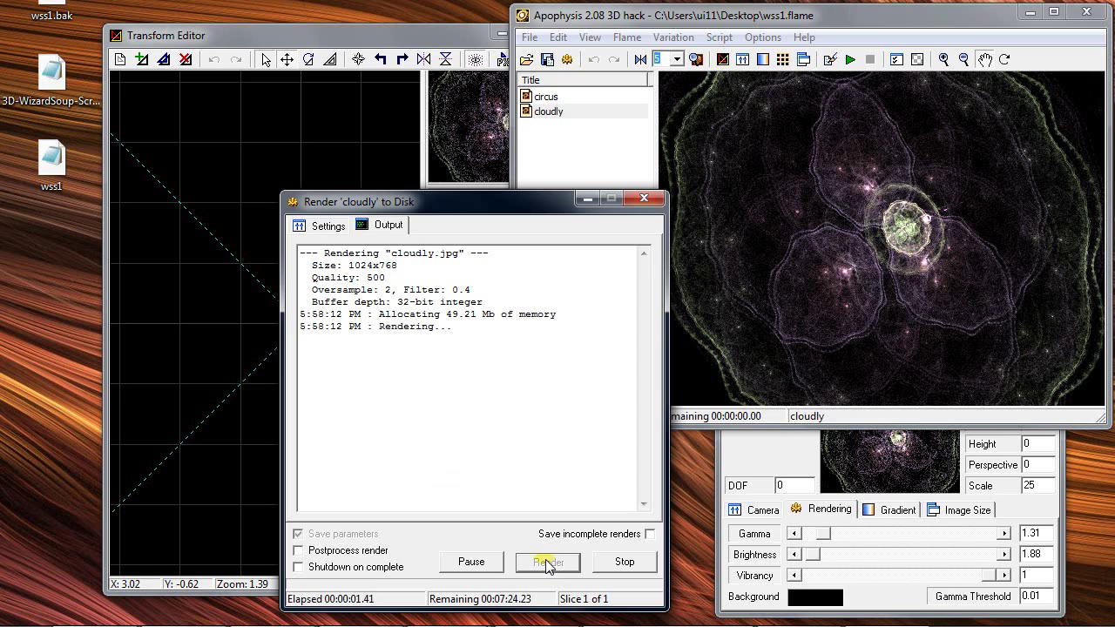
{"action": "mouse_move", "coordinate": [301, 620]}
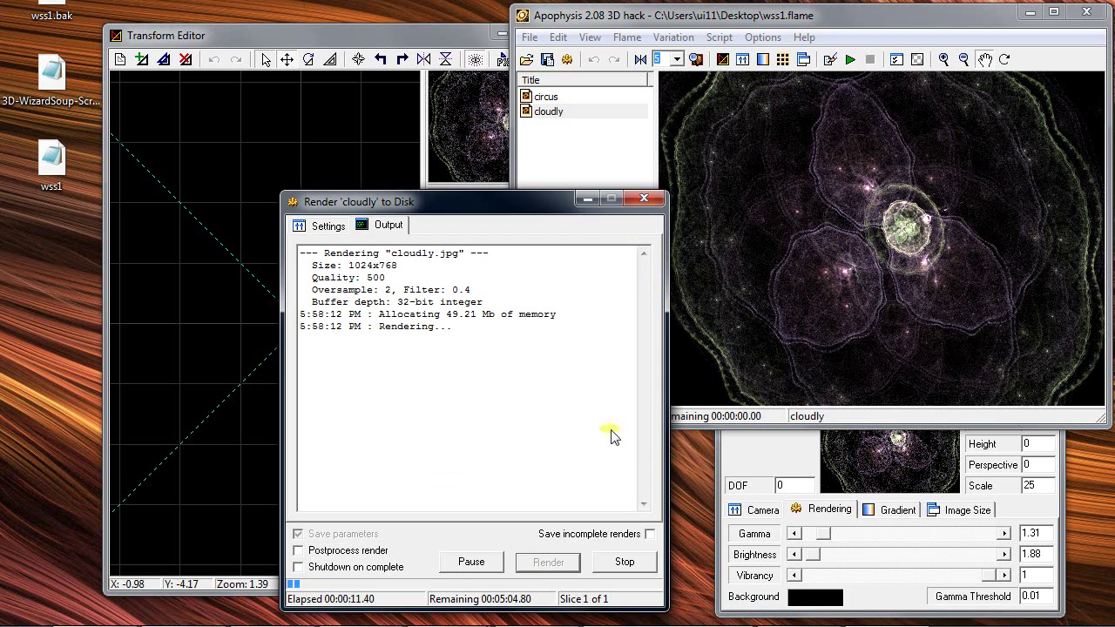
{"action": "left_click", "coordinate": [622, 562]}
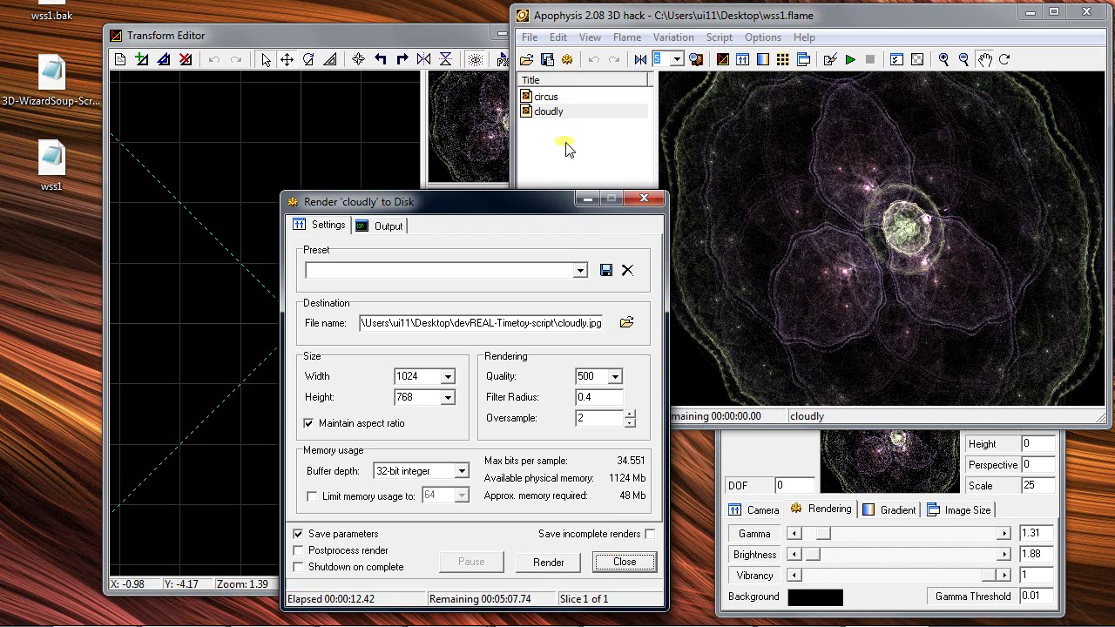
{"action": "left_click", "coordinate": [643, 198]}
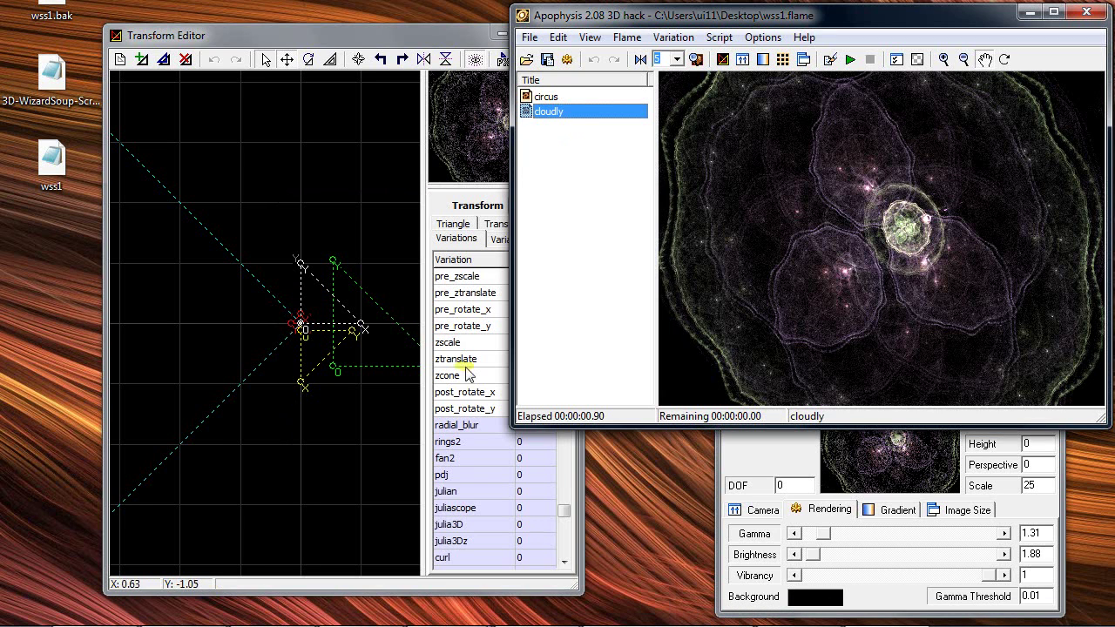